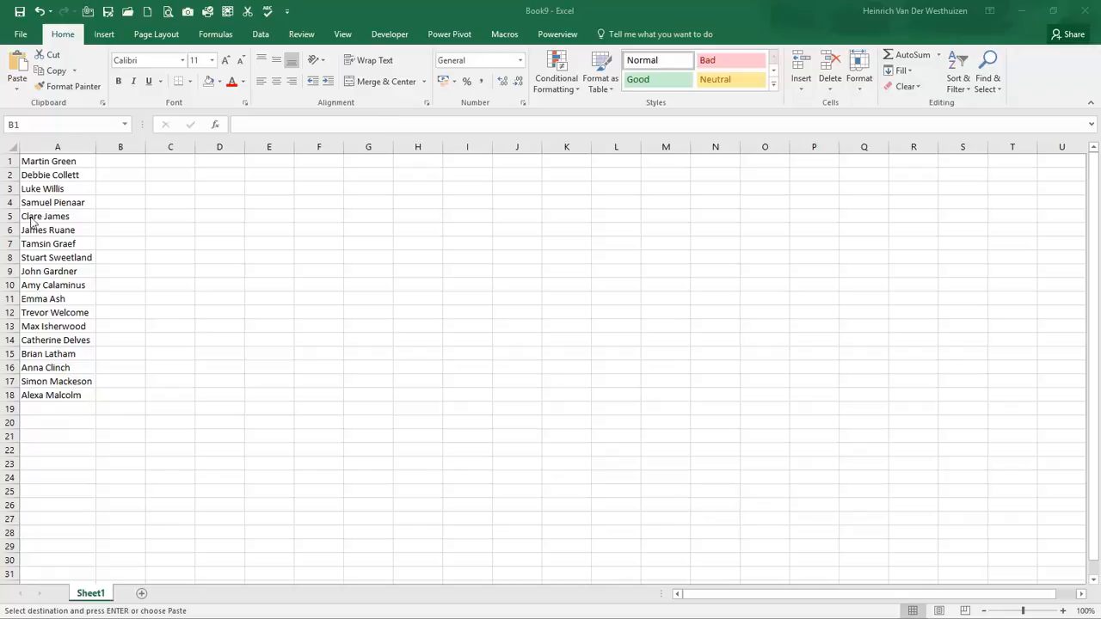
# - Start a Text to Columns conversion of column A as delimited data, with the Tab delimiter turned off
pyautogui.click(55, 160)
pyautogui.moveTo(51, 162); pyautogui.dragTo(49, 396)
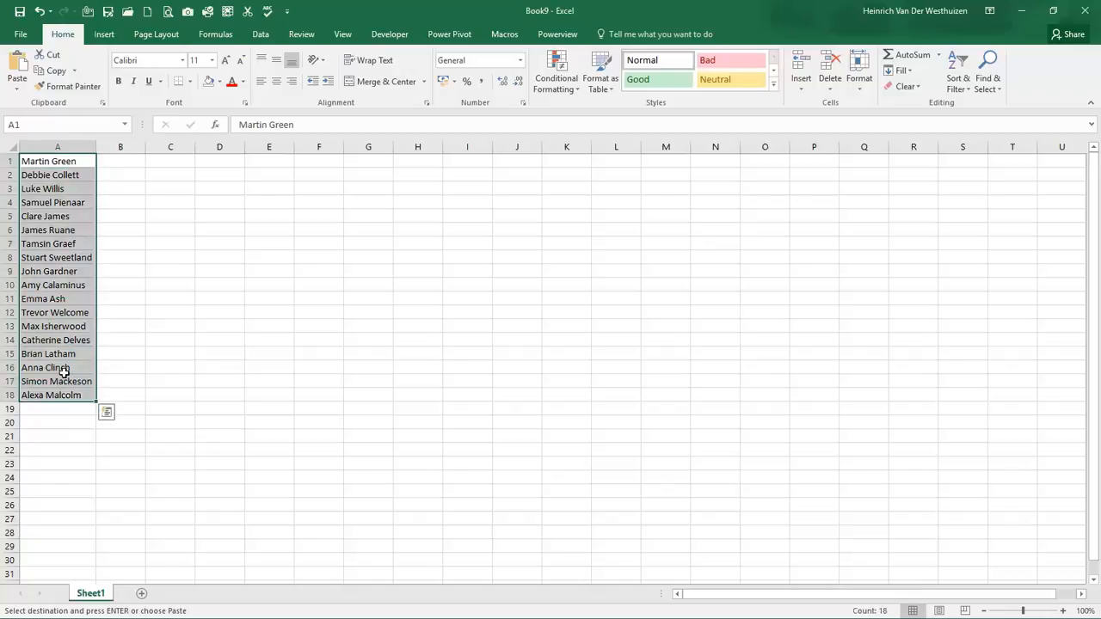
pyautogui.click(67, 147)
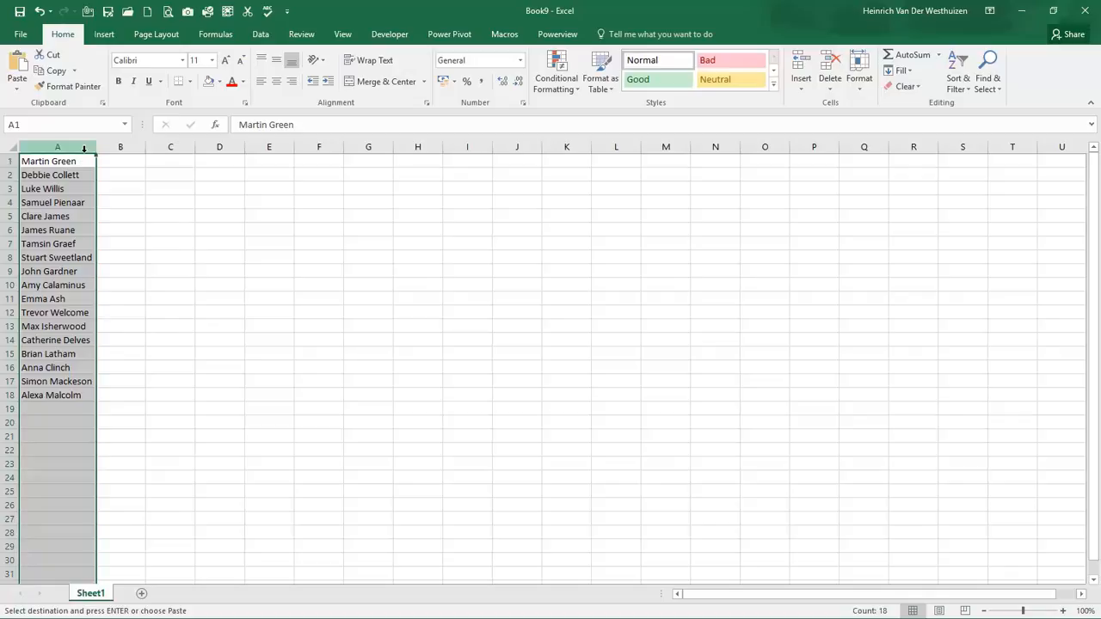
pyautogui.click(259, 41)
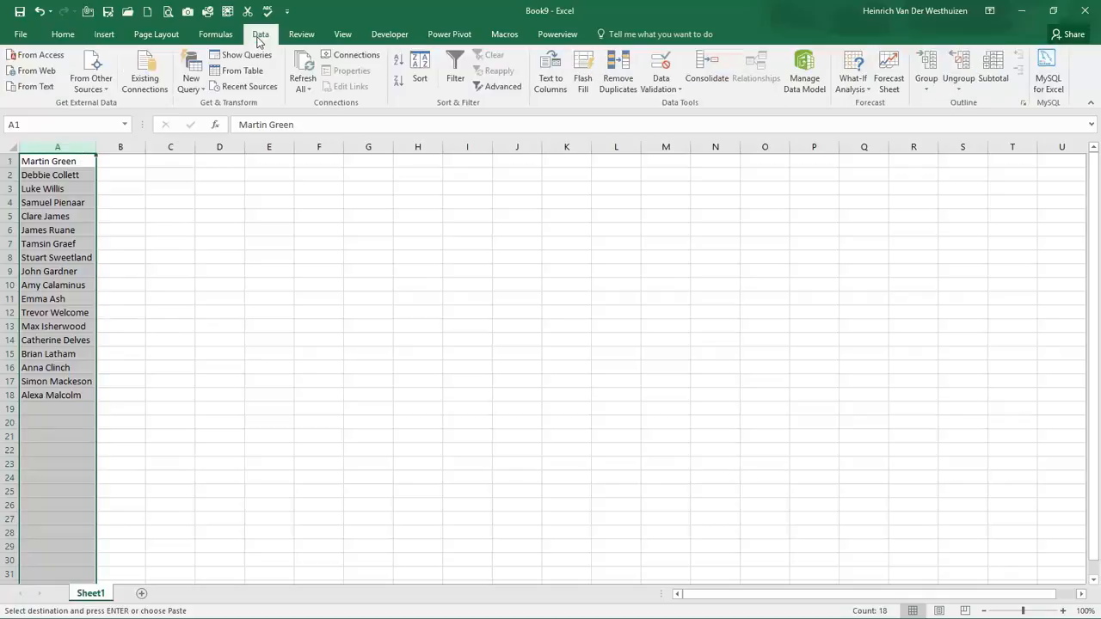
pyautogui.click(550, 86)
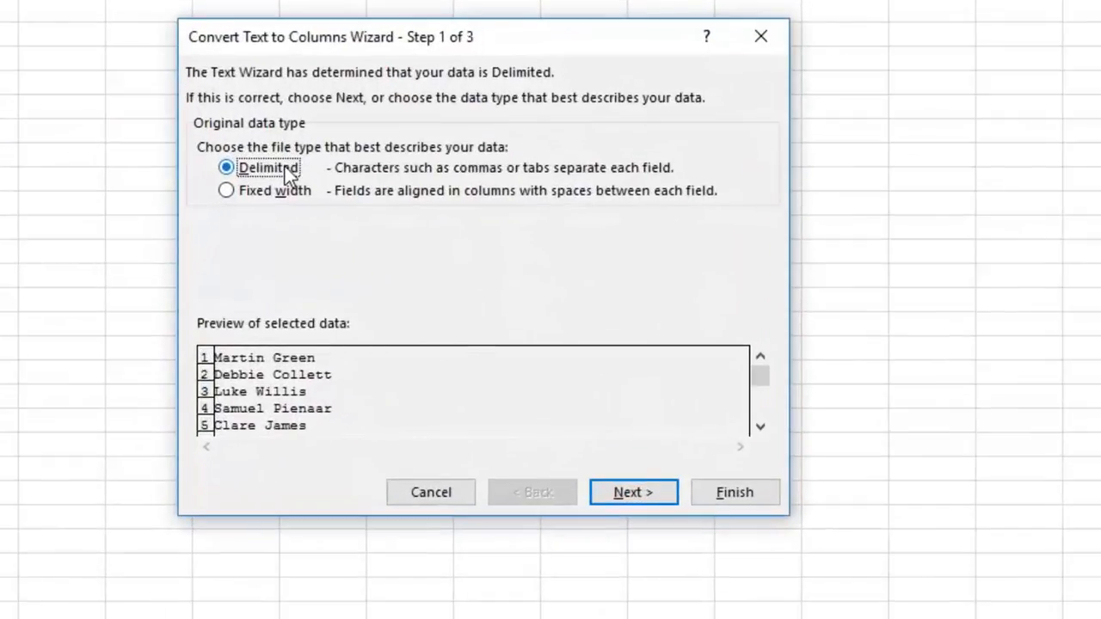
pyautogui.click(632, 494)
pyautogui.click(204, 142)
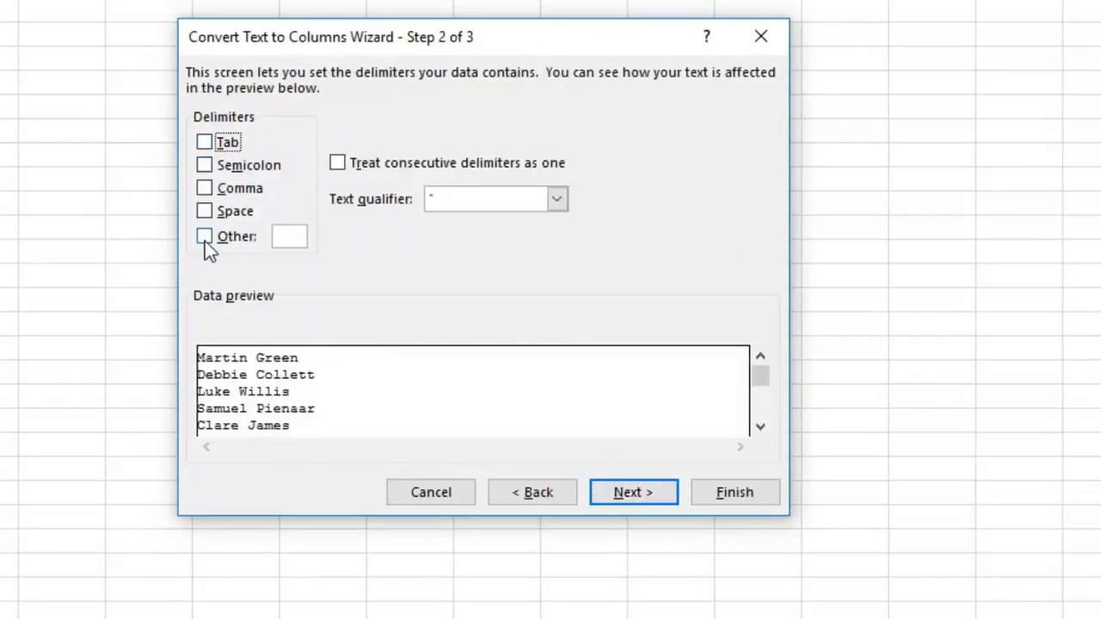
pyautogui.click(205, 217)
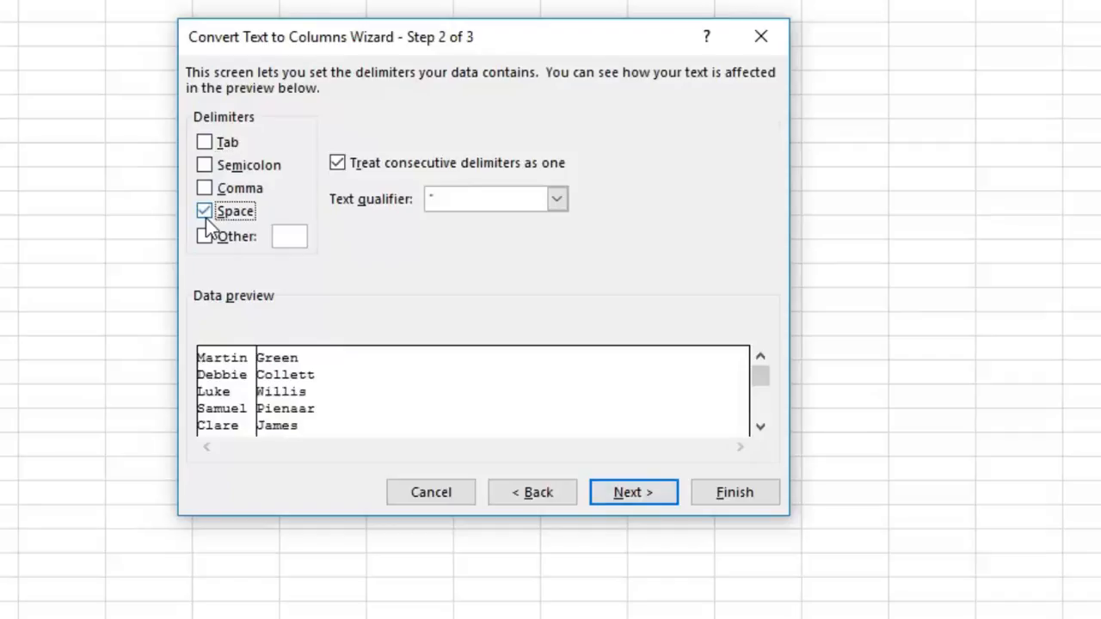
pyautogui.click(205, 211)
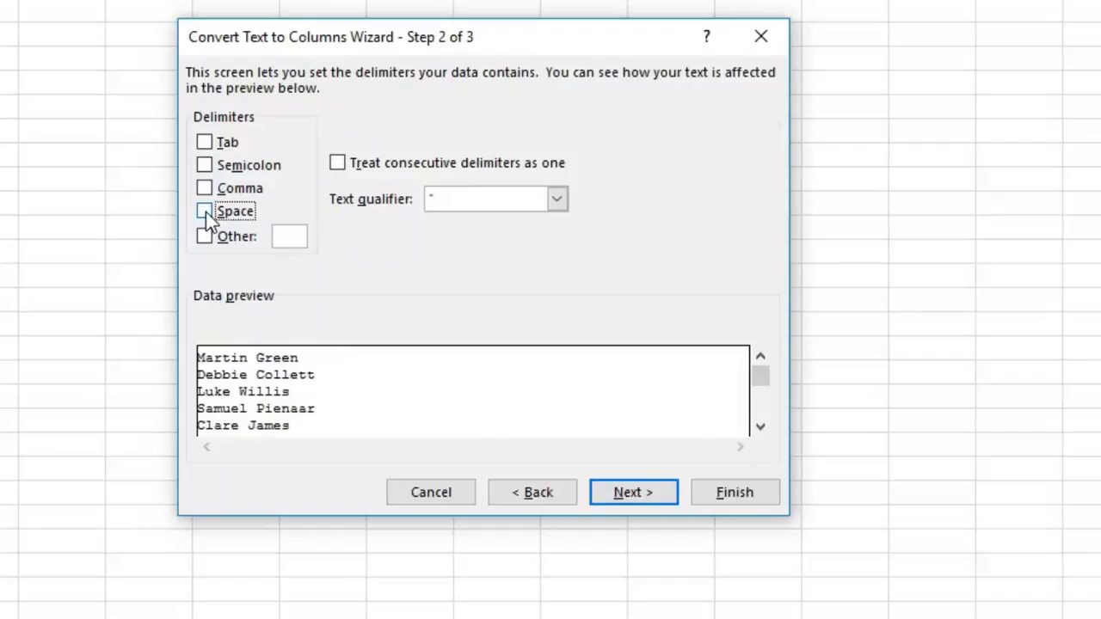
pyautogui.click(203, 237)
pyautogui.write('/')
pyautogui.click(203, 239)
pyautogui.click(288, 238)
pyautogui.press('BackSpace')
pyautogui.click(206, 238)
# - Split the full names into separate columns at the Space delimiter, using the General data format
pyautogui.click(209, 213)
pyautogui.click(619, 490)
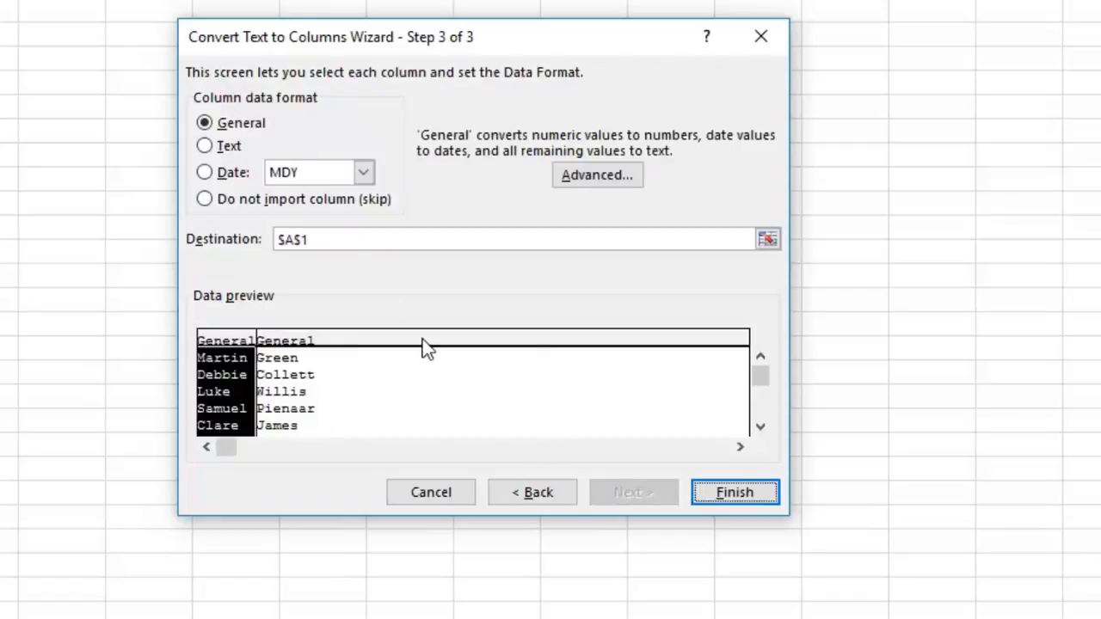
pyautogui.click(266, 131)
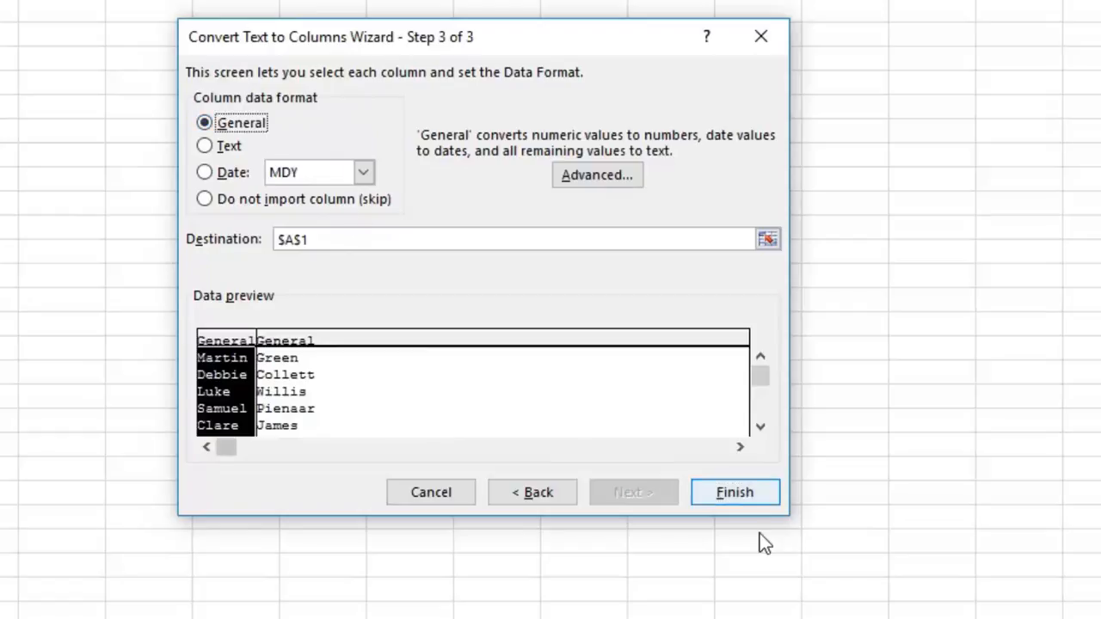
pyautogui.click(735, 492)
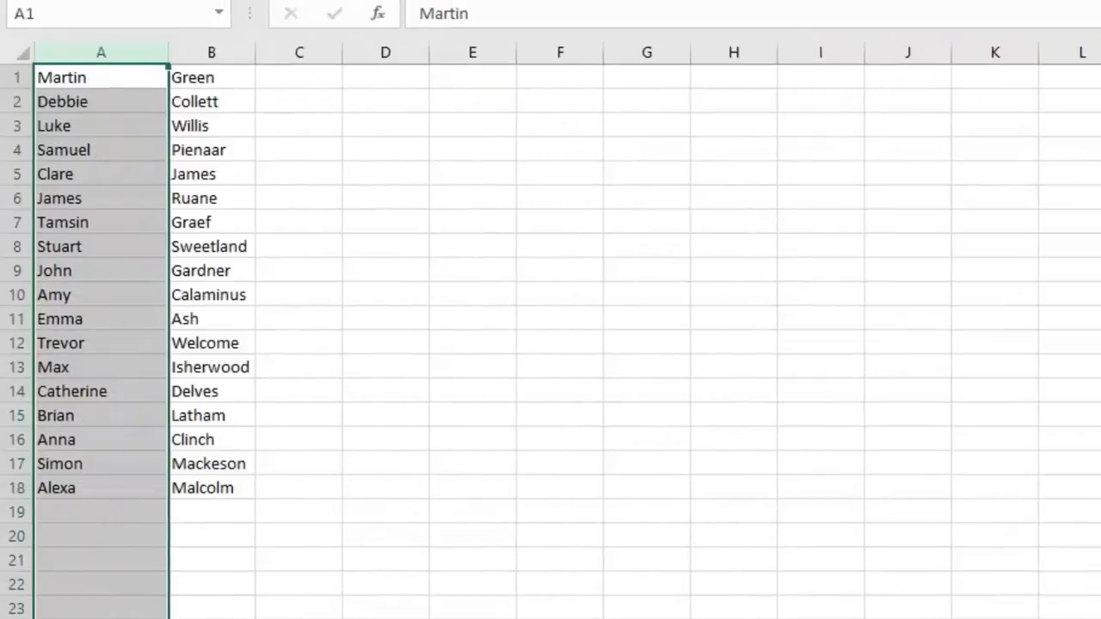
# - Enter the sample codes 545454R in cell A20 and 545454A in cell A21
pyautogui.click(328, 86)
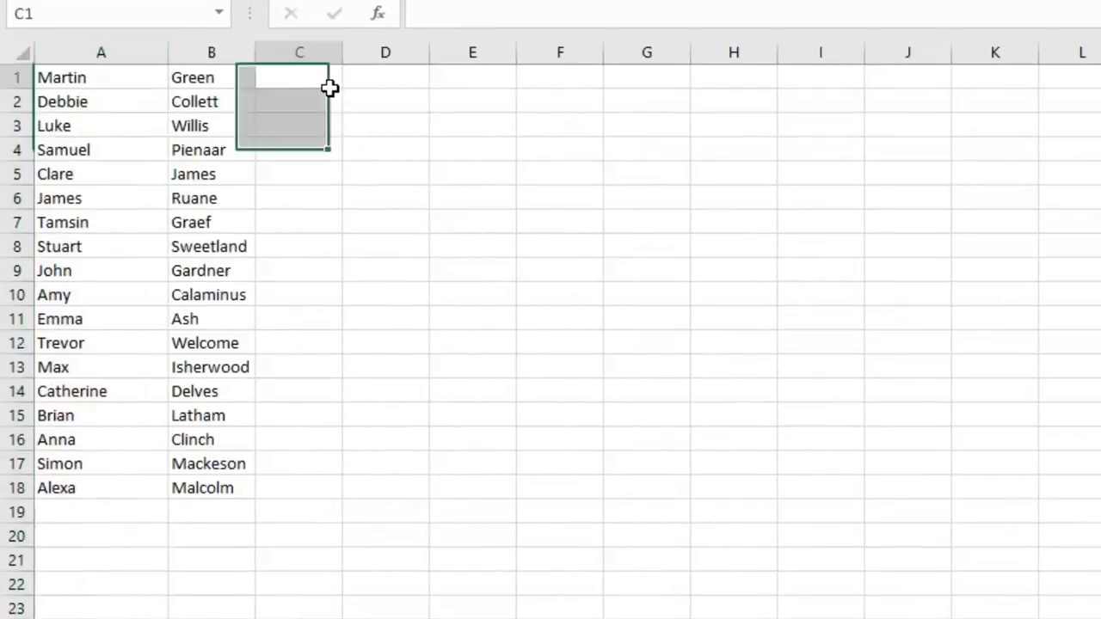
pyautogui.click(406, 84)
pyautogui.click(107, 540)
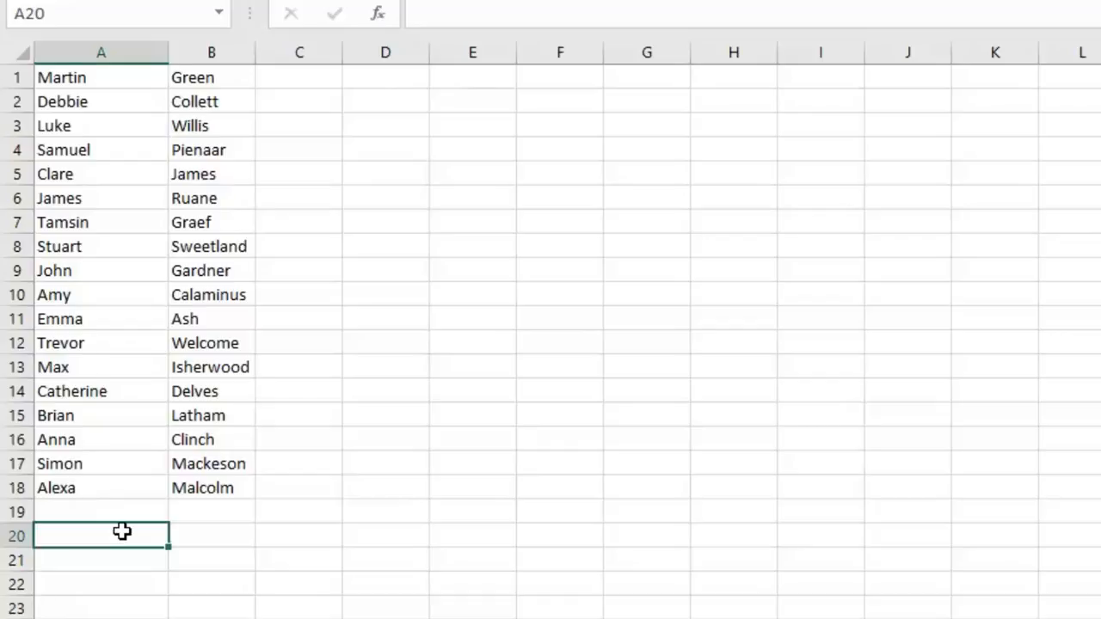
pyautogui.write('545454')
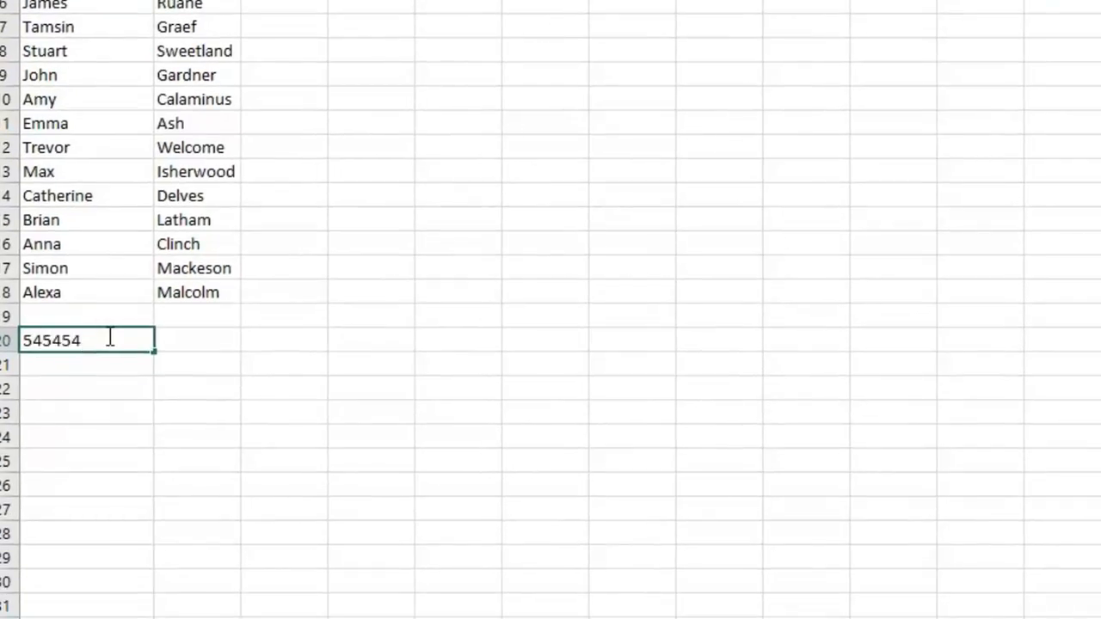
pyautogui.write('R')
pyautogui.click(108, 363)
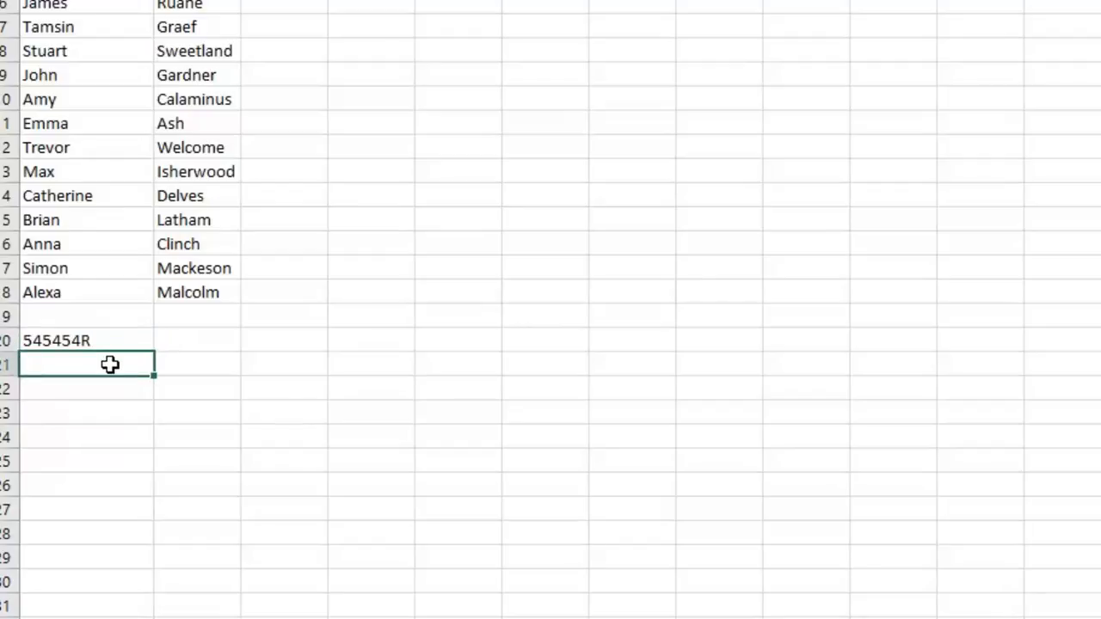
pyautogui.write('5454544')
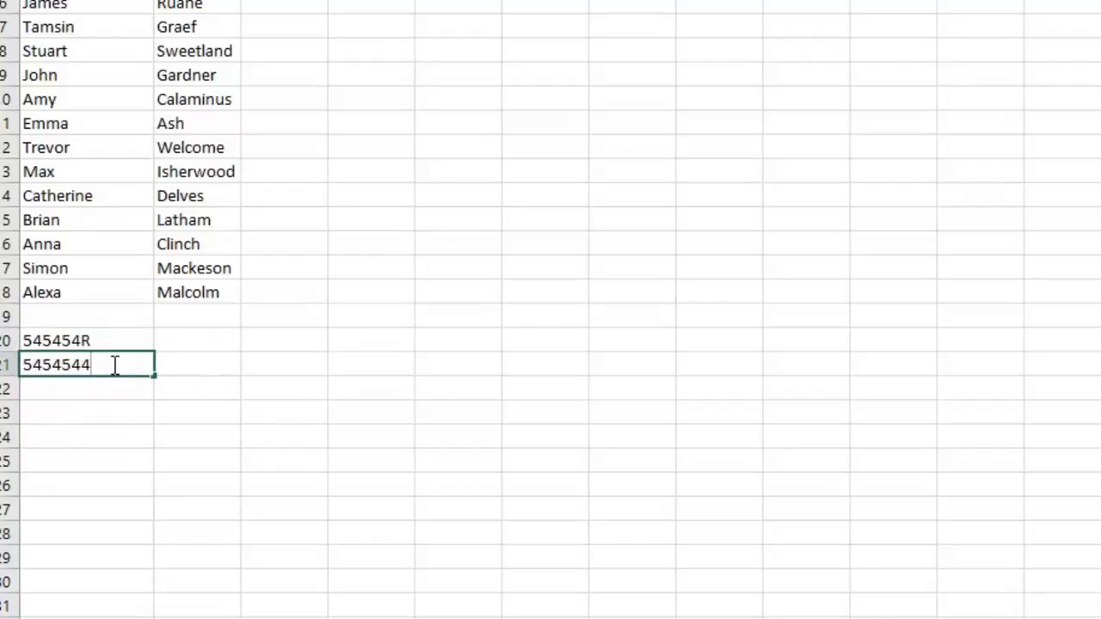
pyautogui.press('BackSpace')
pyautogui.write('A')
pyautogui.press('Return')
# - Start a fixed-width Text to Columns conversion of A20:A21 with a column break before the final letter
pyautogui.click(115, 343)
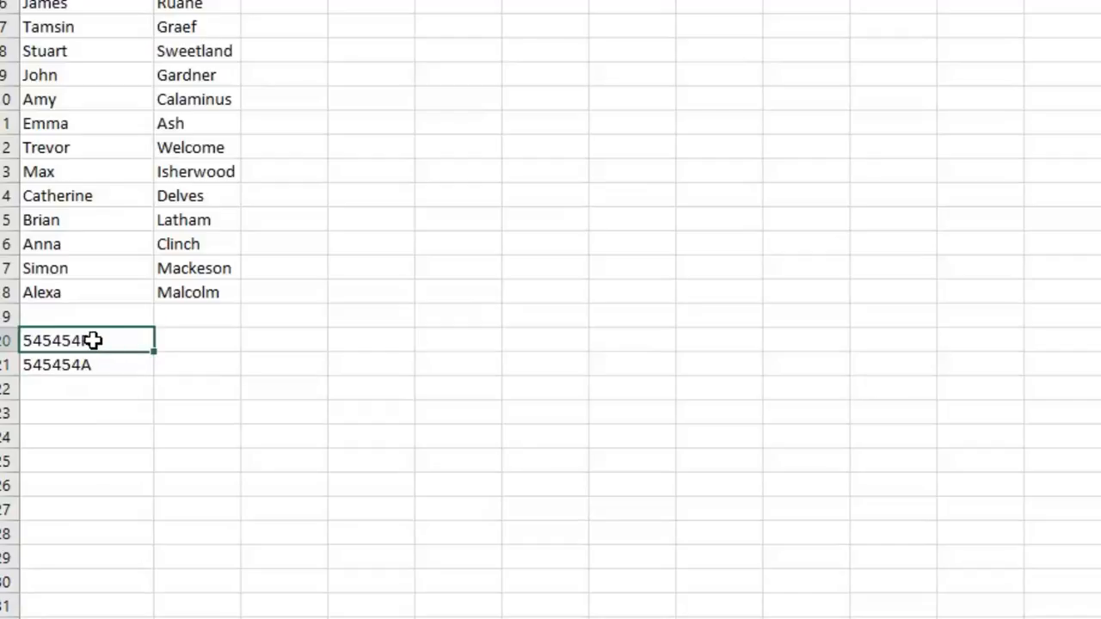
pyautogui.click(105, 365)
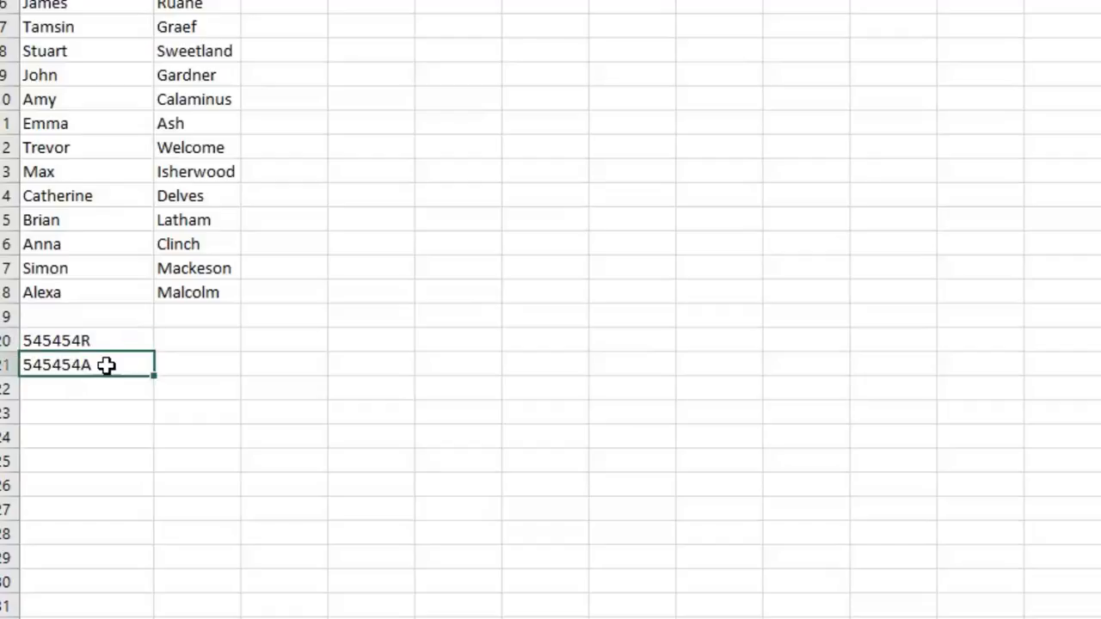
pyautogui.moveTo(108, 341); pyautogui.dragTo(106, 362)
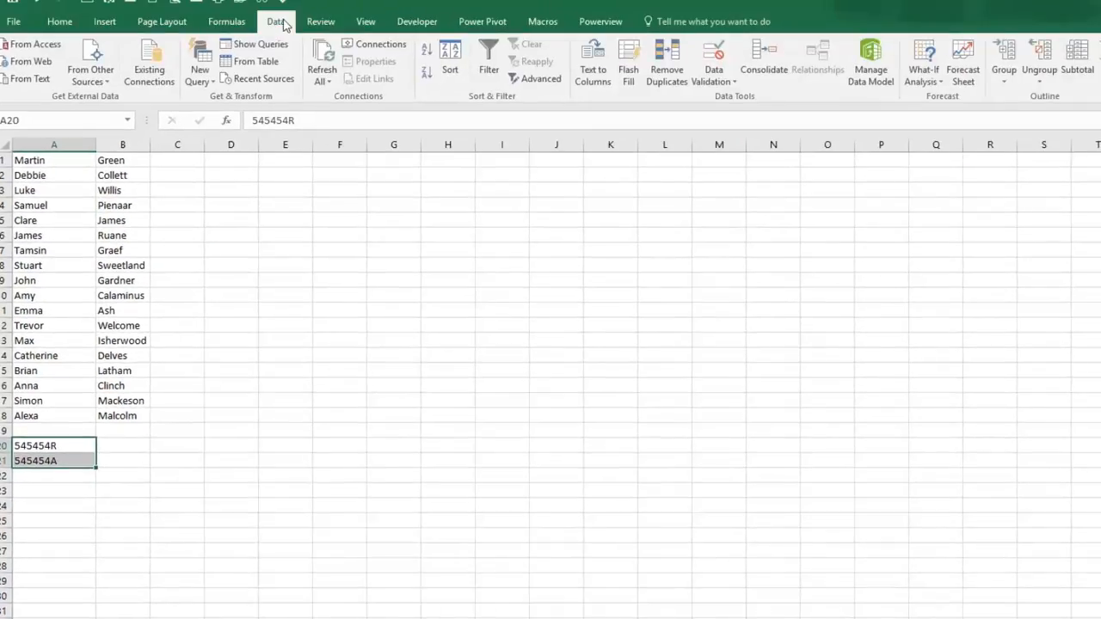
pyautogui.click(594, 74)
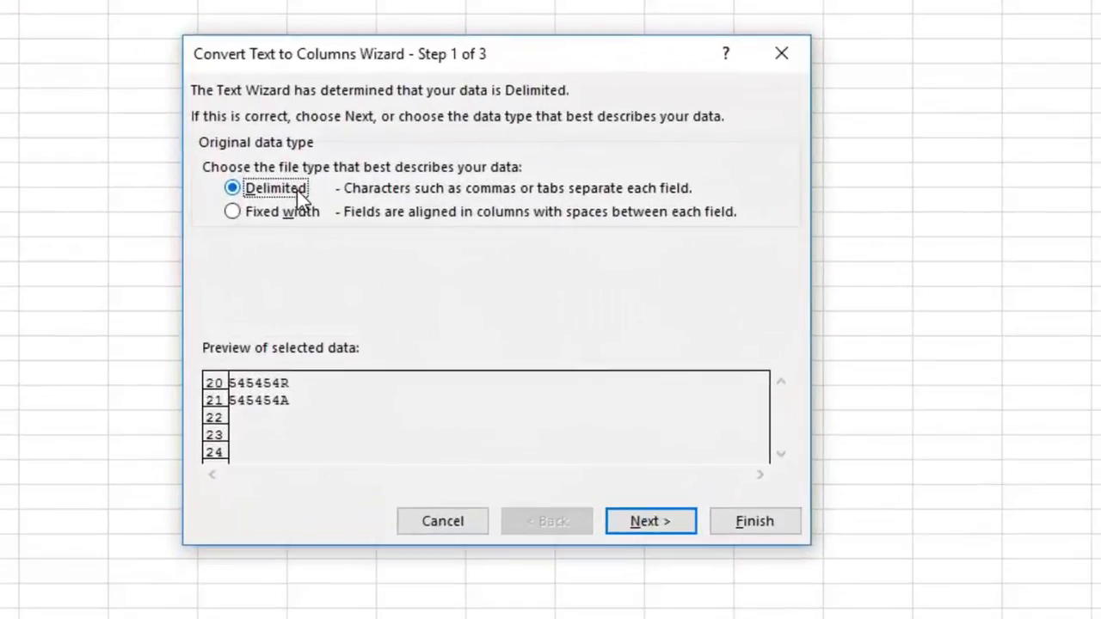
pyautogui.click(286, 220)
pyautogui.click(632, 520)
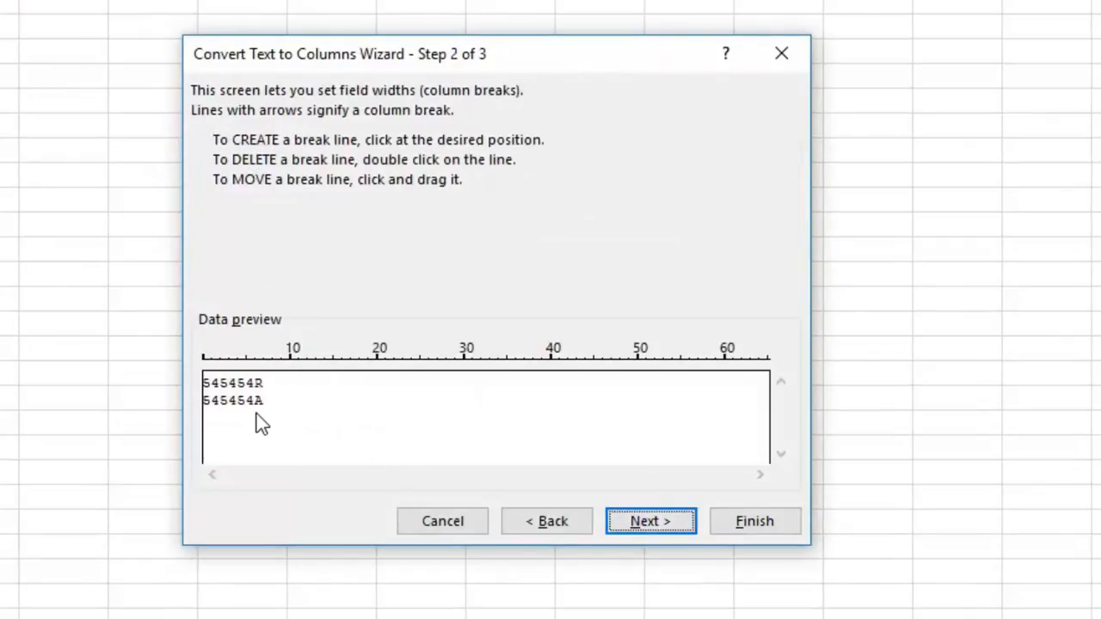
pyautogui.click(255, 408)
pyautogui.click(221, 414)
pyautogui.click(238, 415)
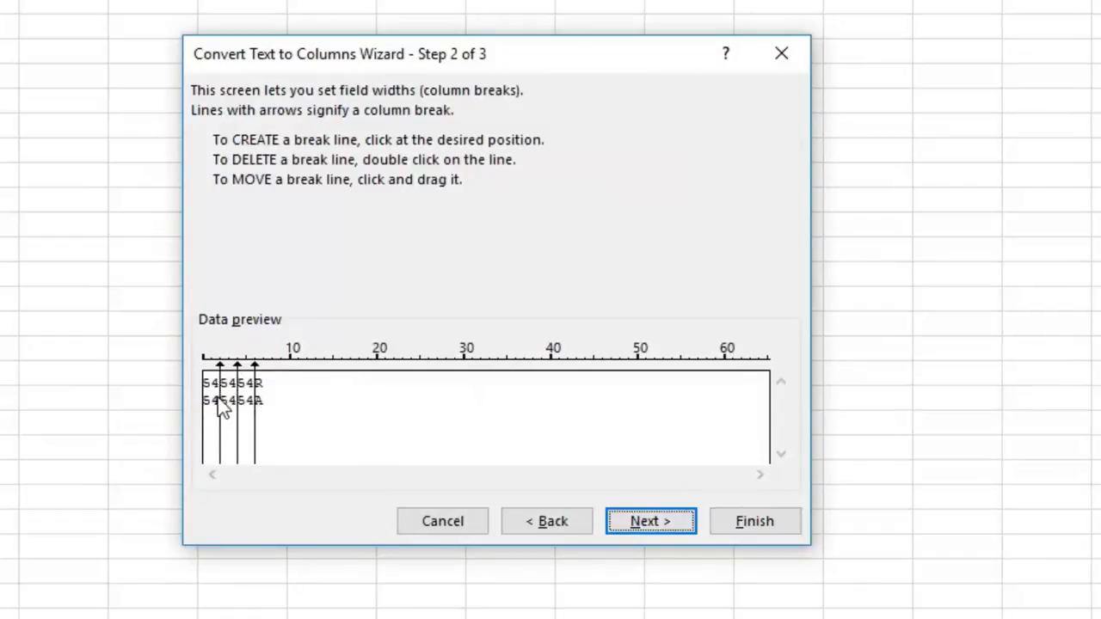
pyautogui.doubleClick(221, 413)
pyautogui.doubleClick(237, 399)
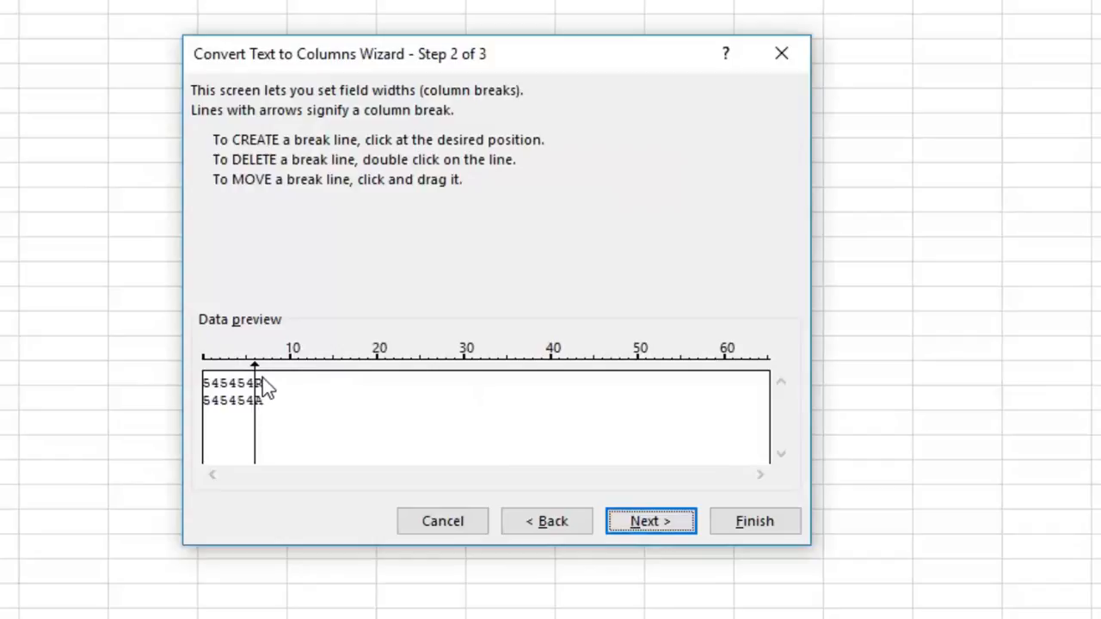
# - Complete the fixed-width split of the codes with the General format and destination A20
pyautogui.click(637, 522)
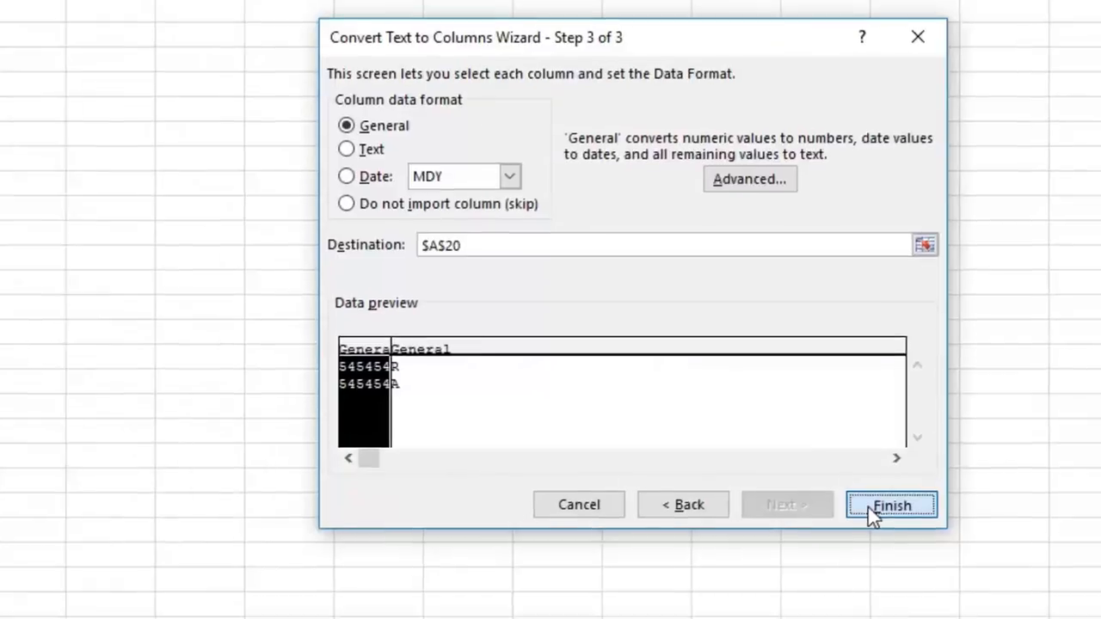
pyautogui.click(754, 521)
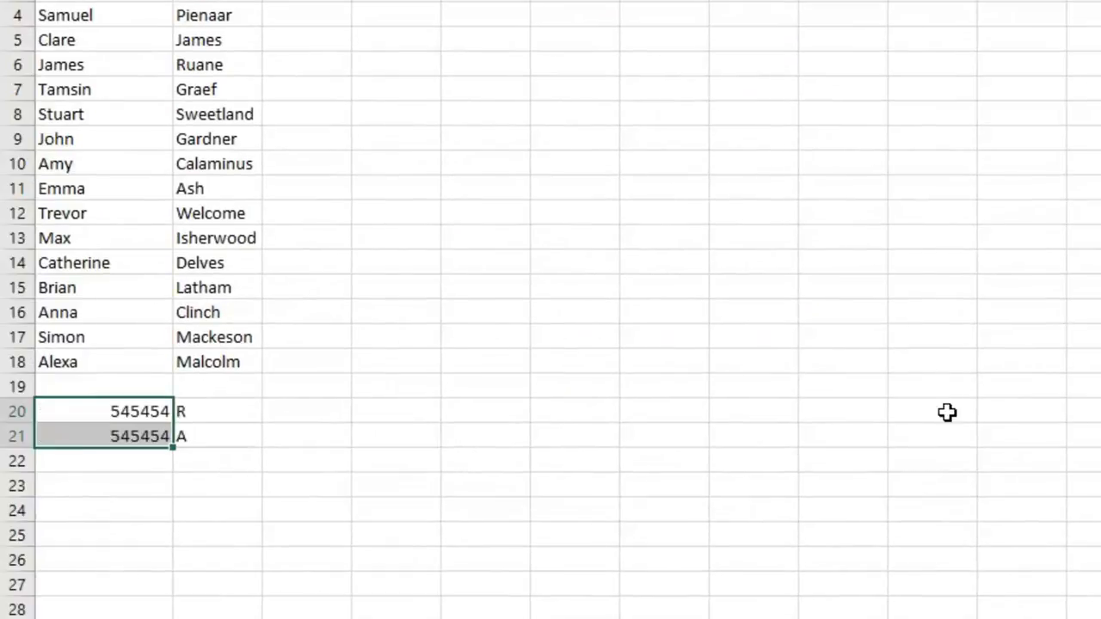
pyautogui.moveTo(244, 410); pyautogui.dragTo(238, 436)
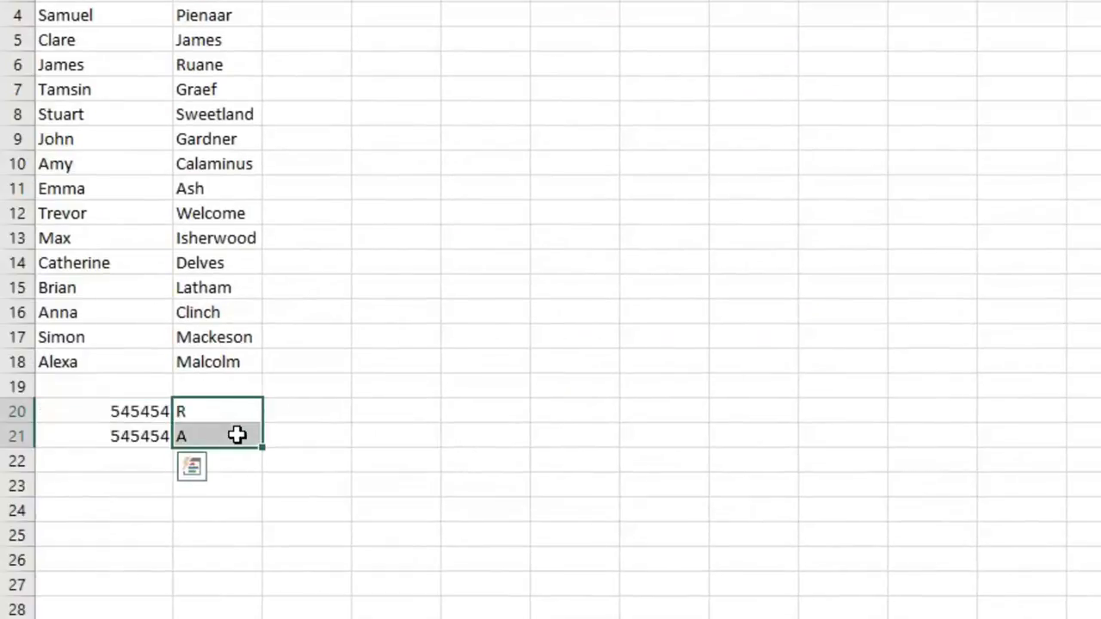
pyautogui.click(346, 412)
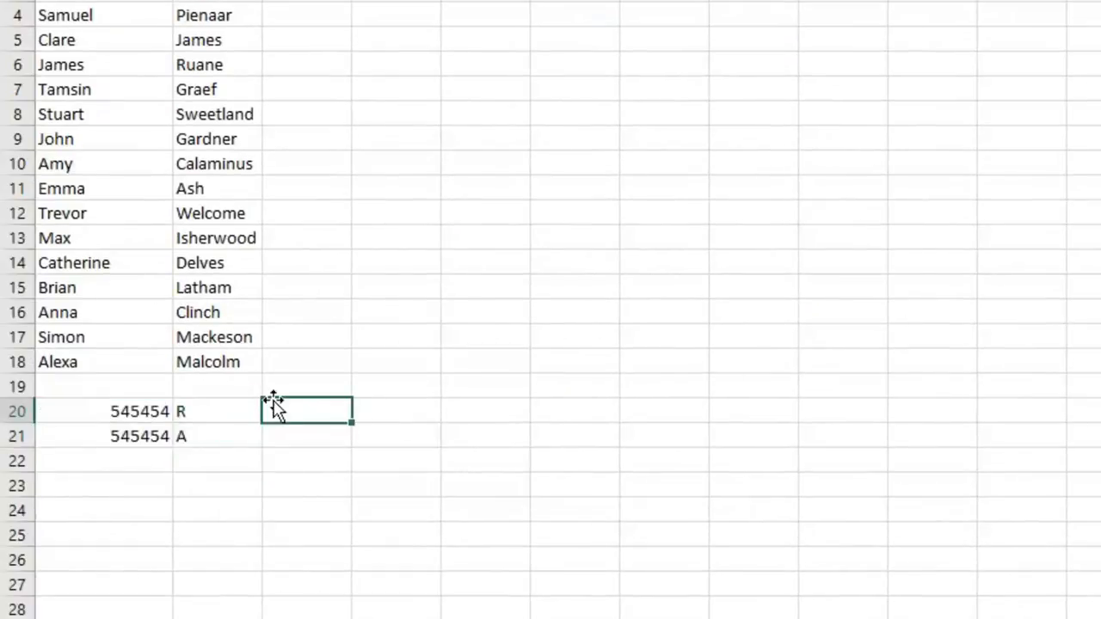
pyautogui.click(239, 397)
pyautogui.click(241, 413)
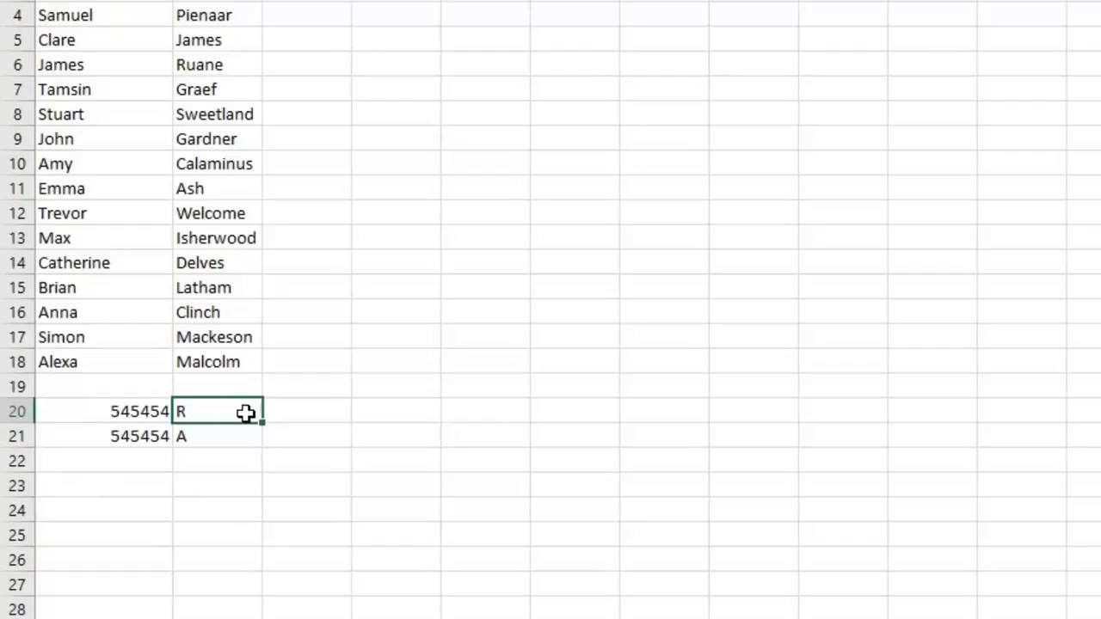
# - Enter the date 2016/30/9 in cell F1 and widen column F to fit it
pyautogui.click(547, 2)
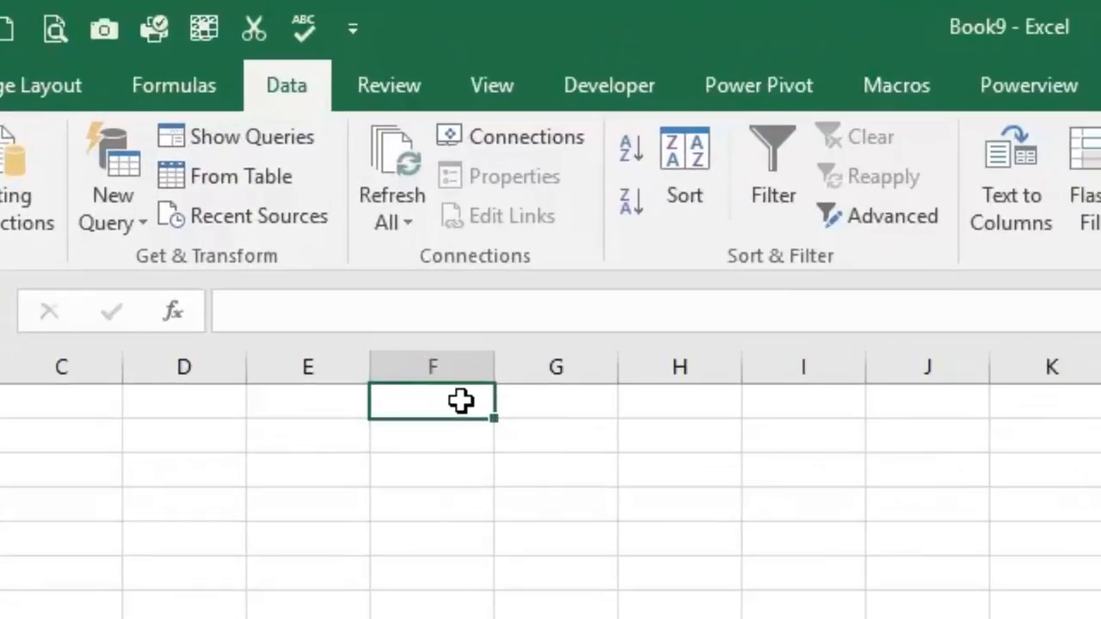
pyautogui.write('20')
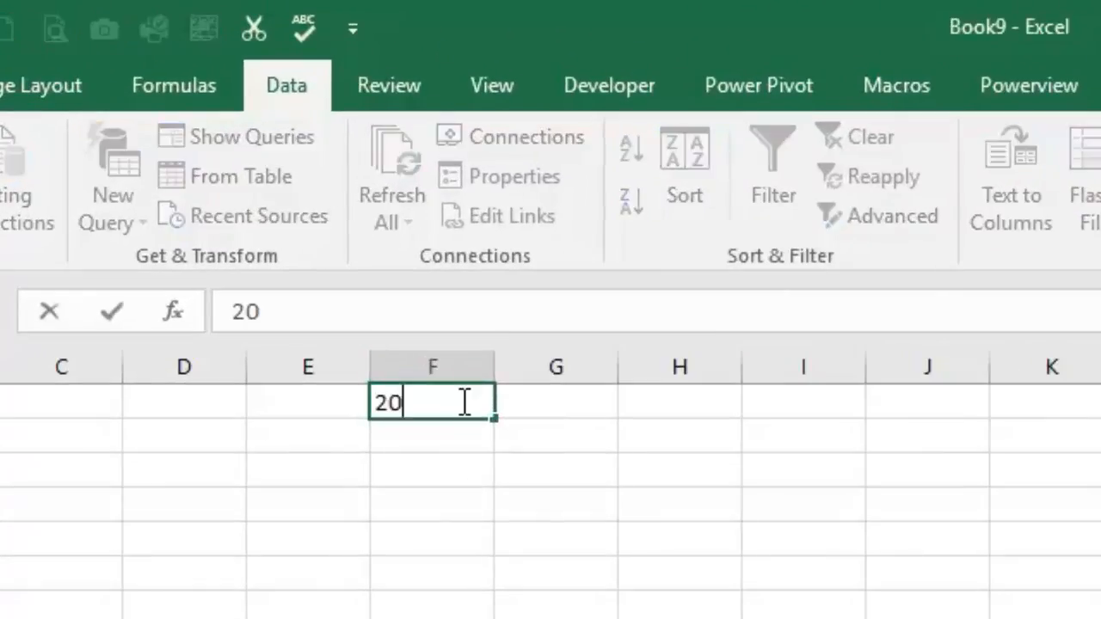
pyautogui.write('16/')
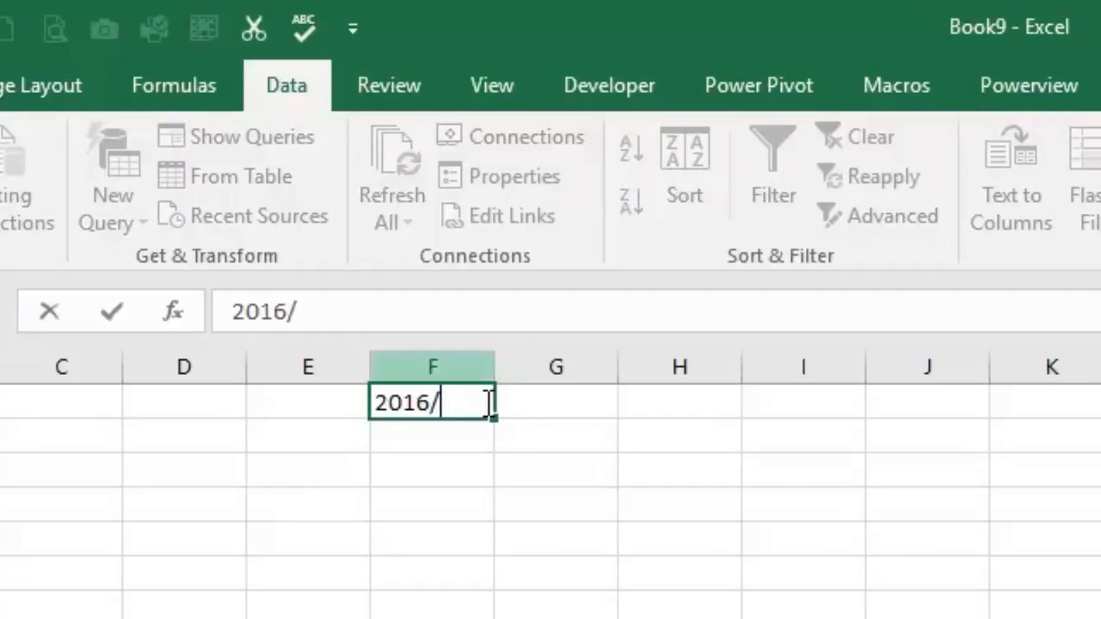
pyautogui.write('30/9')
pyautogui.click(506, 454)
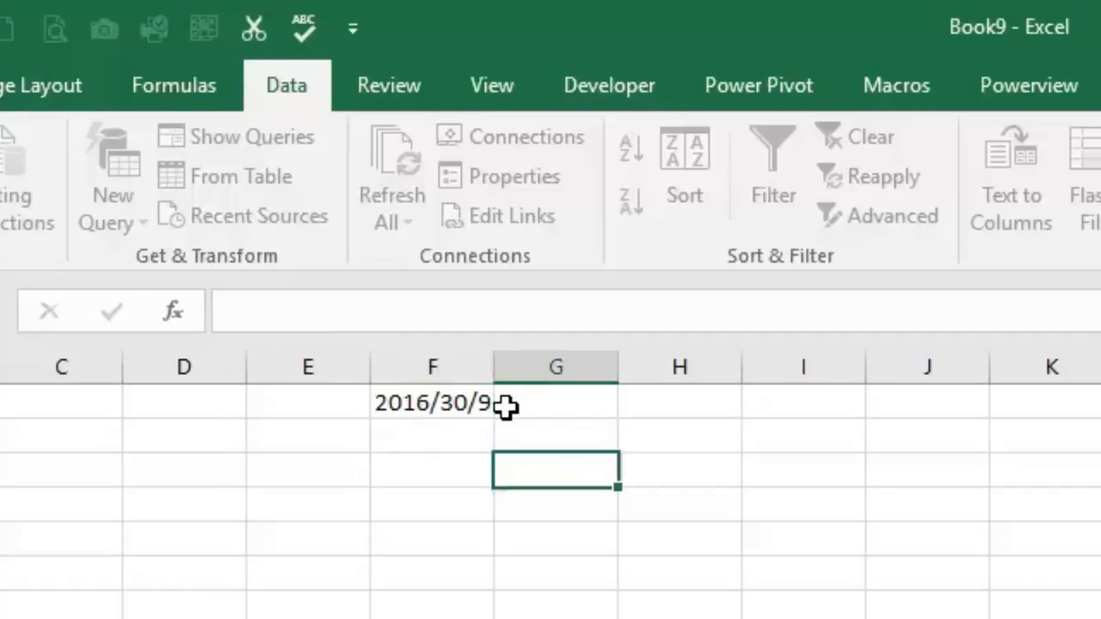
pyautogui.moveTo(492, 361); pyautogui.dragTo(558, 361)
# - Start a delimited Text to Columns conversion of cell F1 with the Space delimiter cleared
pyautogui.click(516, 403)
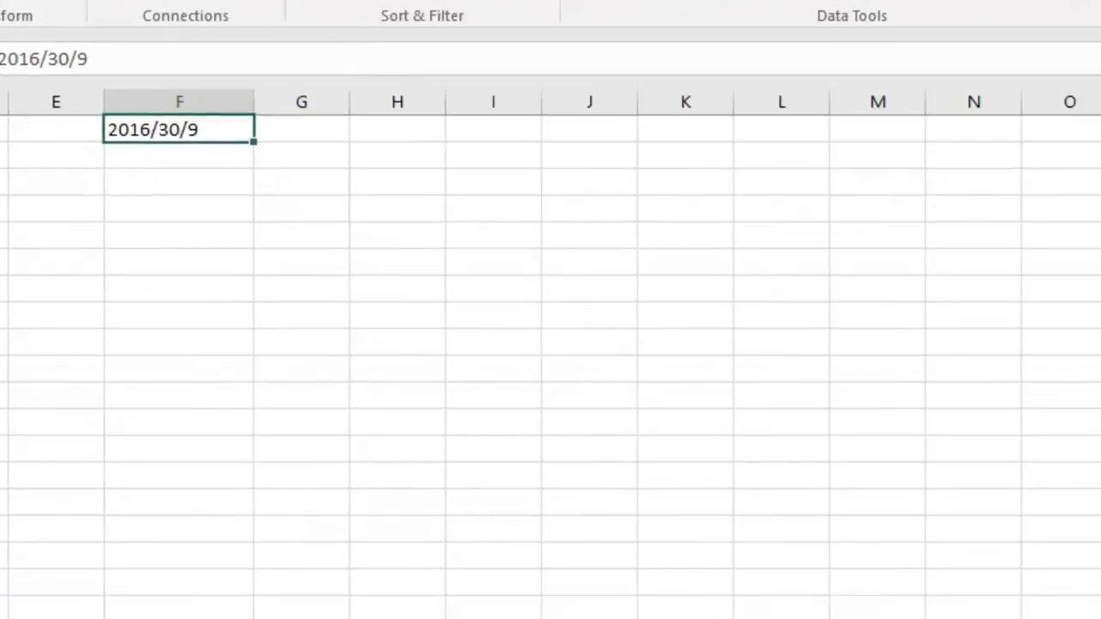
pyautogui.click(1024, 167)
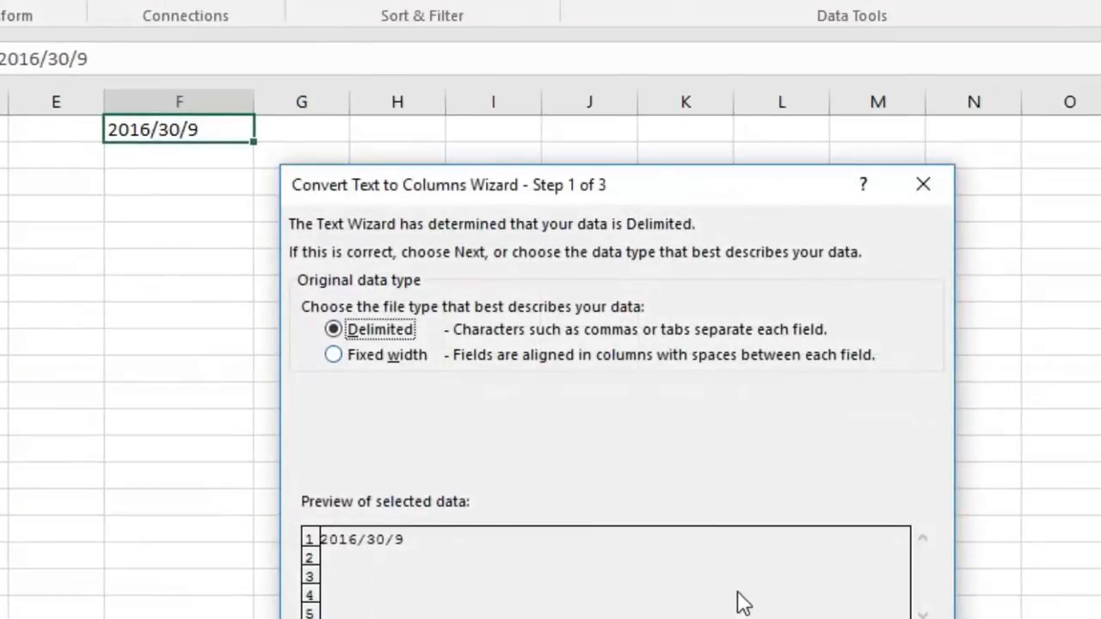
pyautogui.click(774, 618)
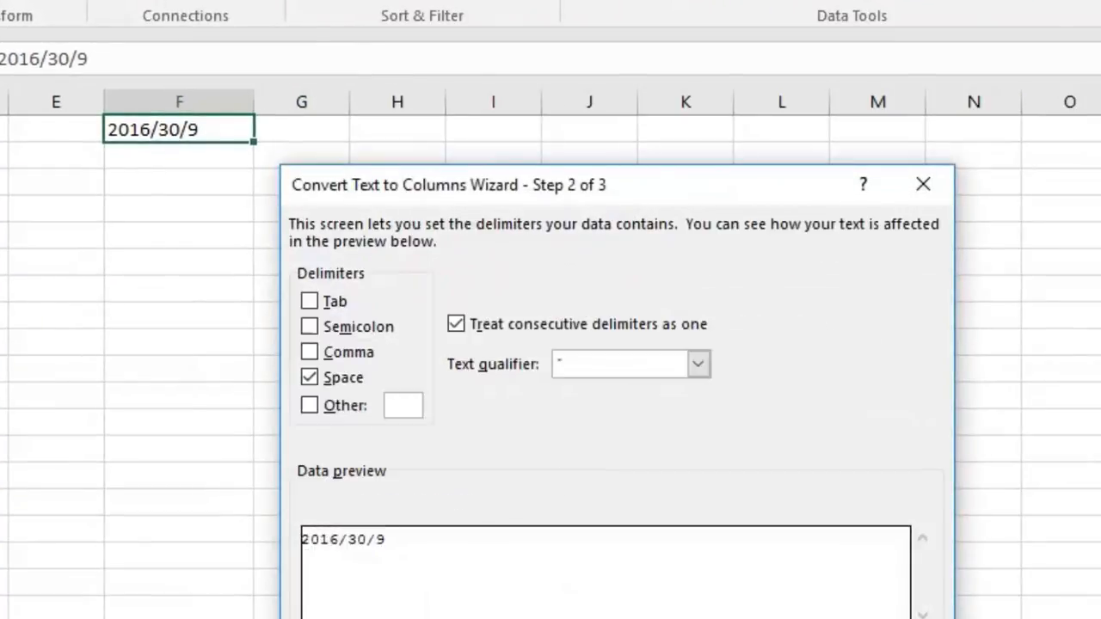
pyautogui.click(309, 376)
pyautogui.click(756, 615)
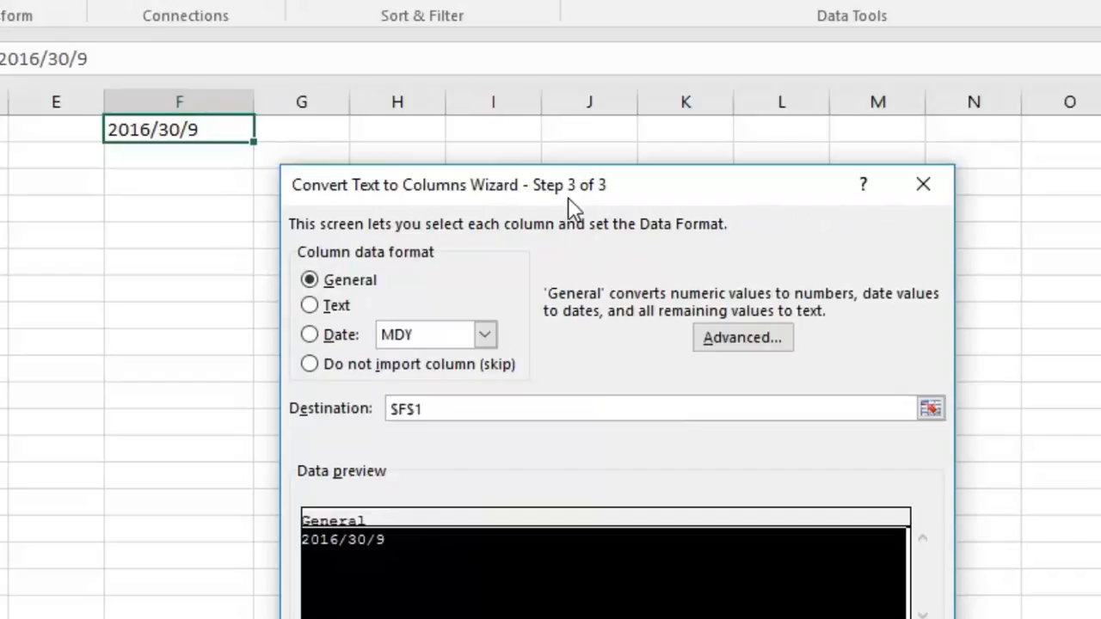
# - Set the column data format to Date in YDM order and complete the conversion of the date
pyautogui.click(311, 339)
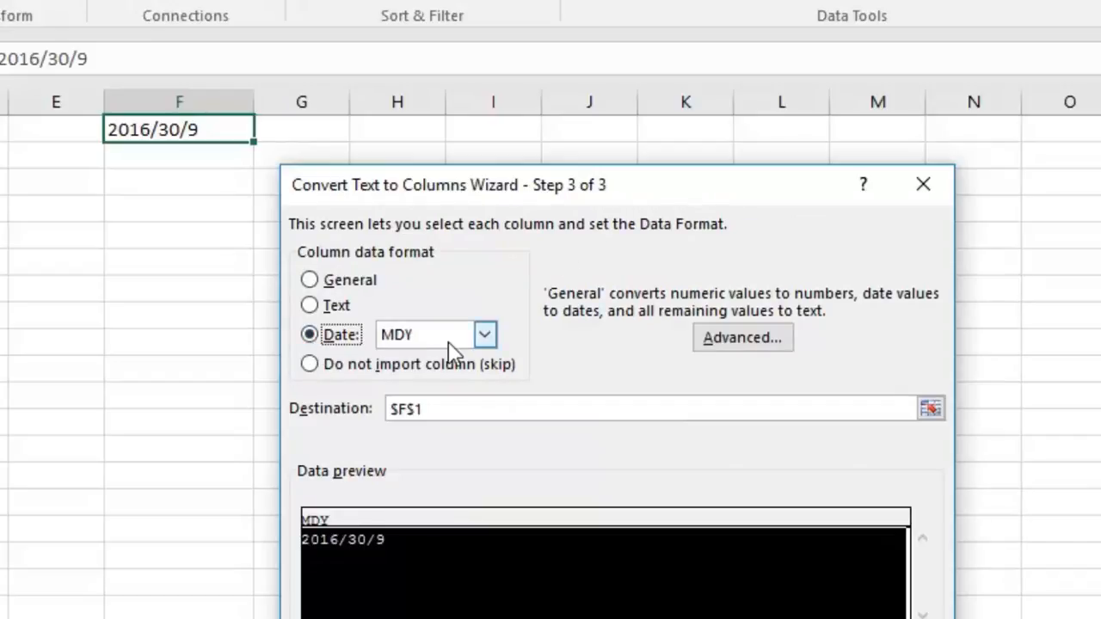
pyautogui.click(485, 336)
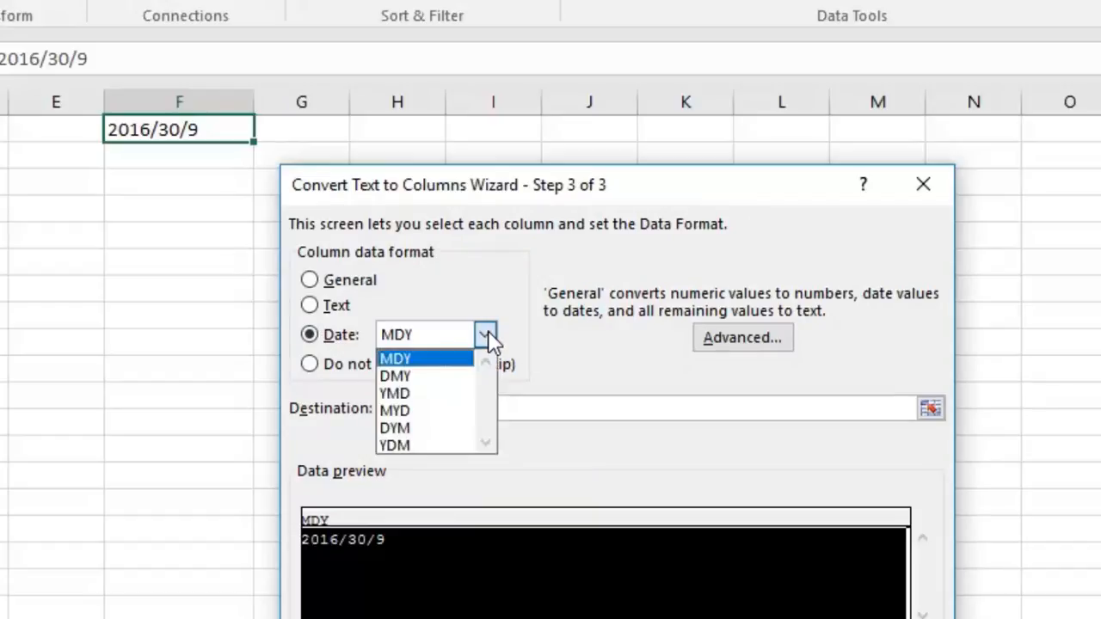
pyautogui.click(427, 447)
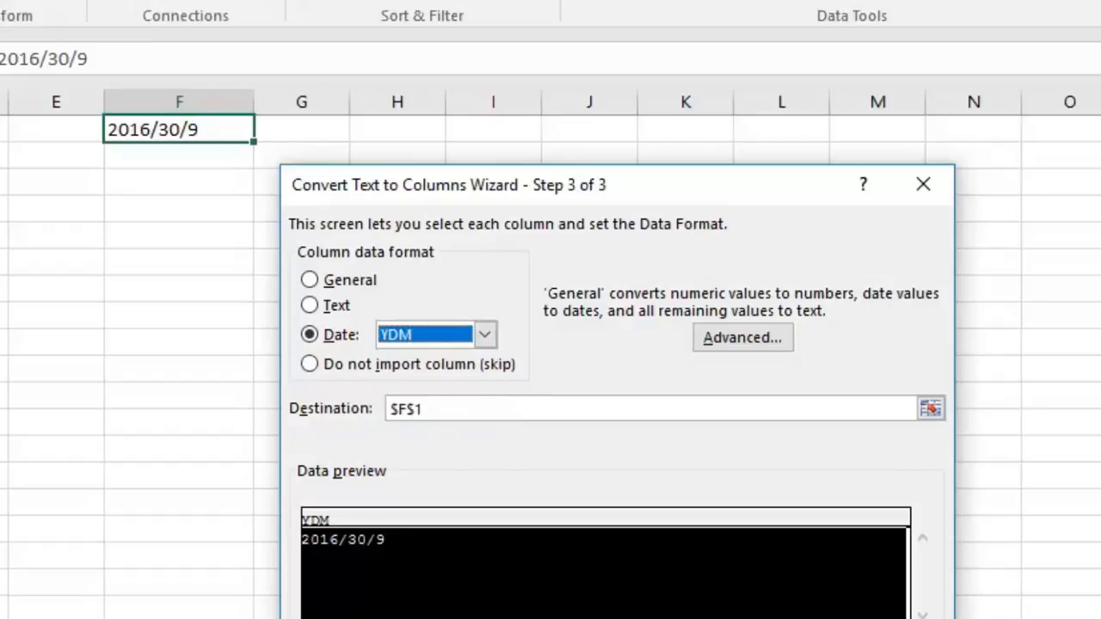
pyautogui.press('Return')
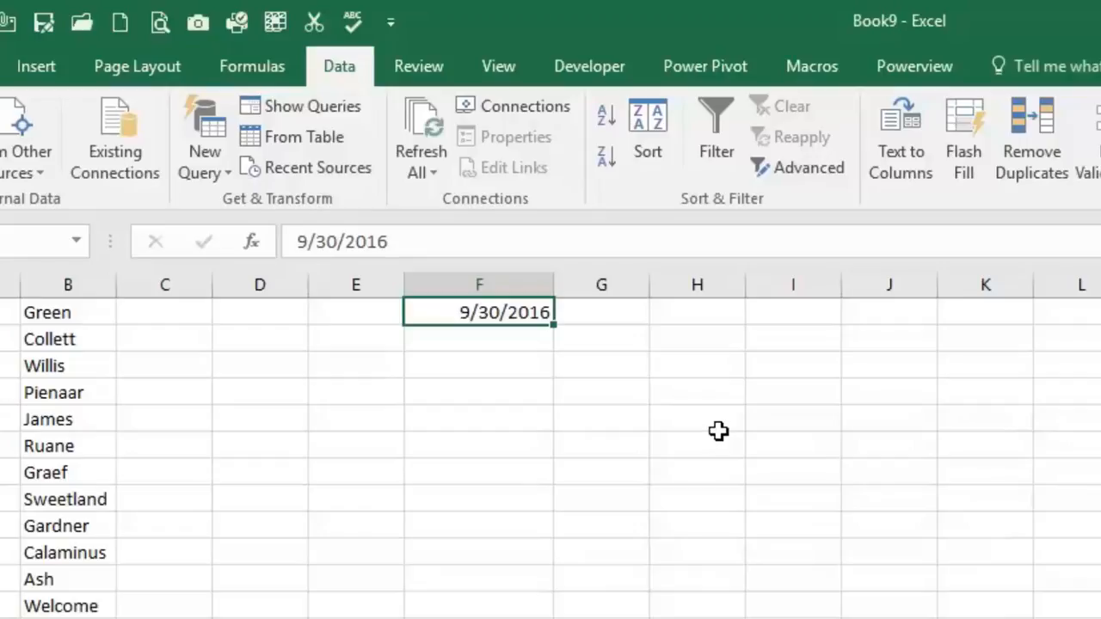
pyautogui.click(779, 337)
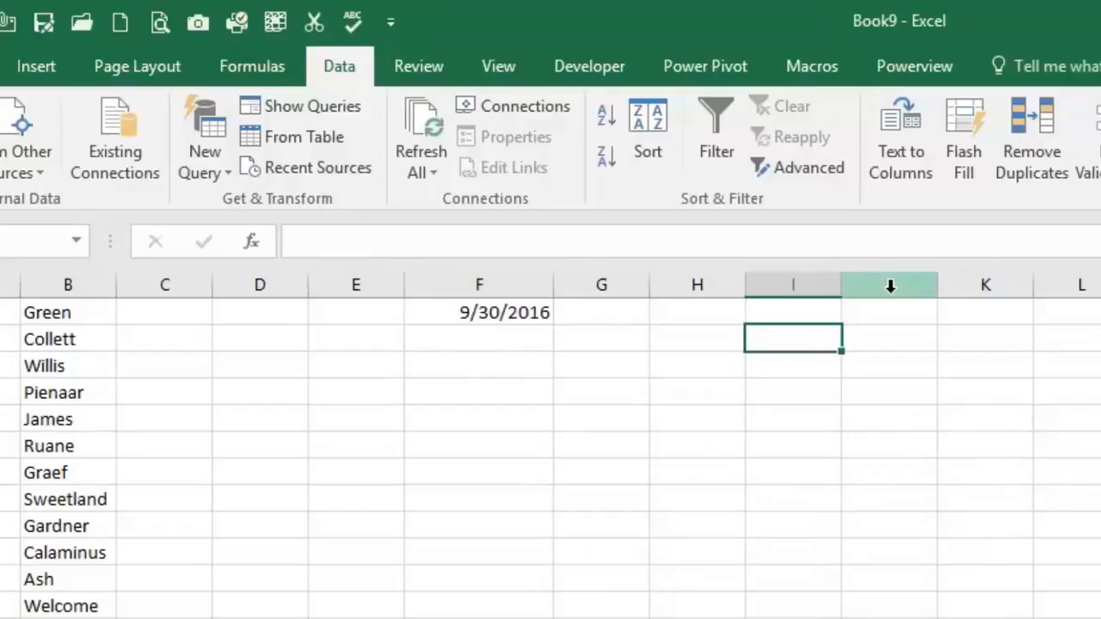
pyautogui.moveTo(842, 291); pyautogui.dragTo(1020, 309)
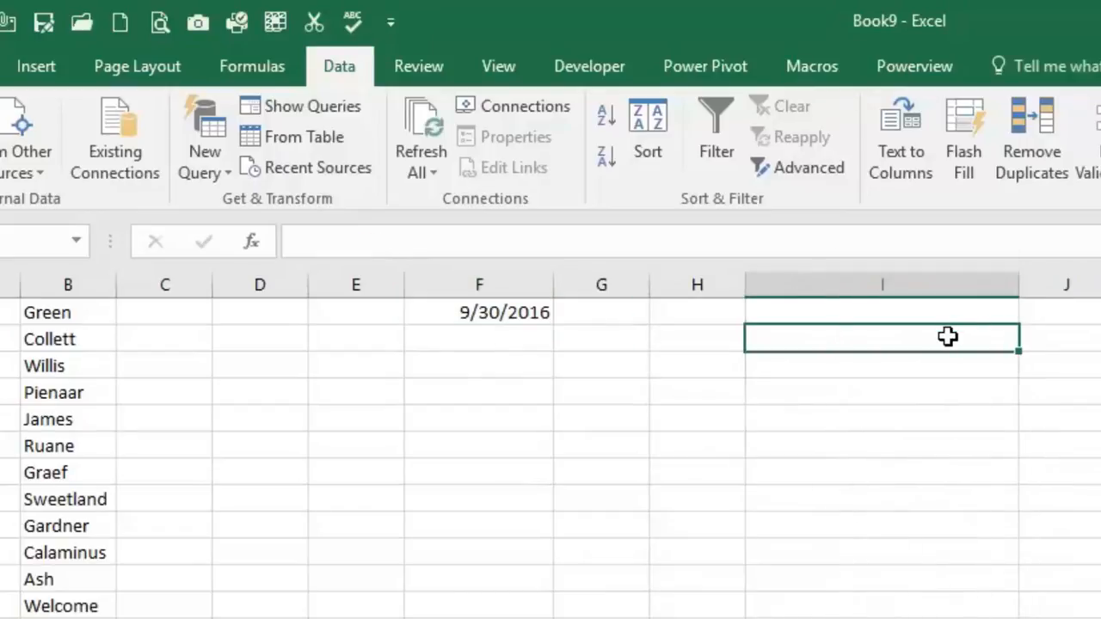
pyautogui.write('456546565656')
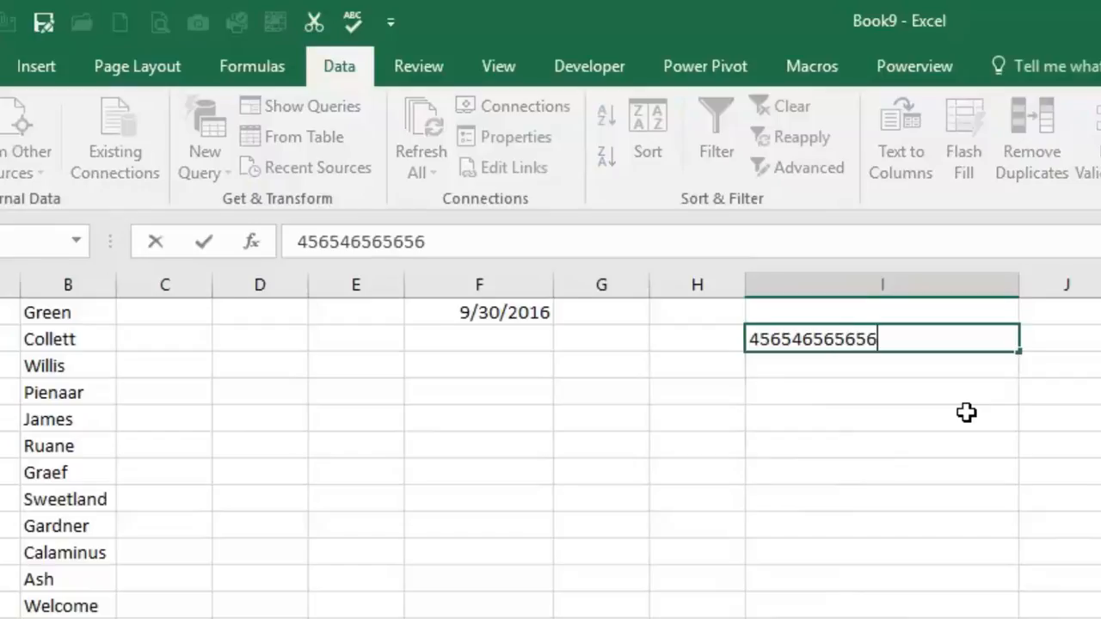
pyautogui.hotkey('ctrl', 'Return')
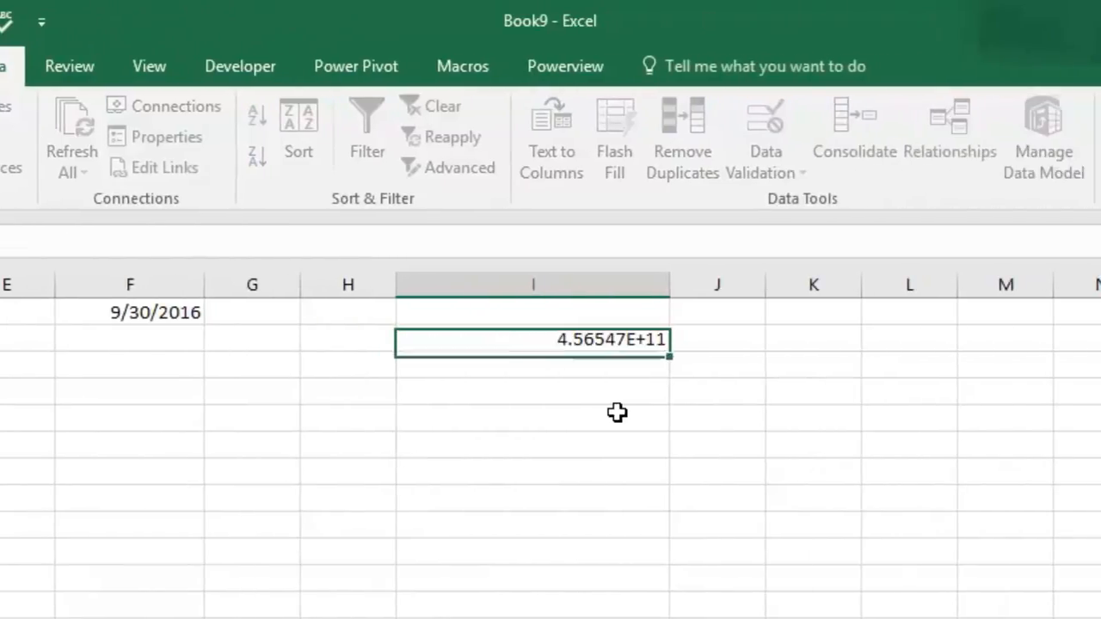
# - Change the number format of cell I2 to Text
pyautogui.click(599, 339)
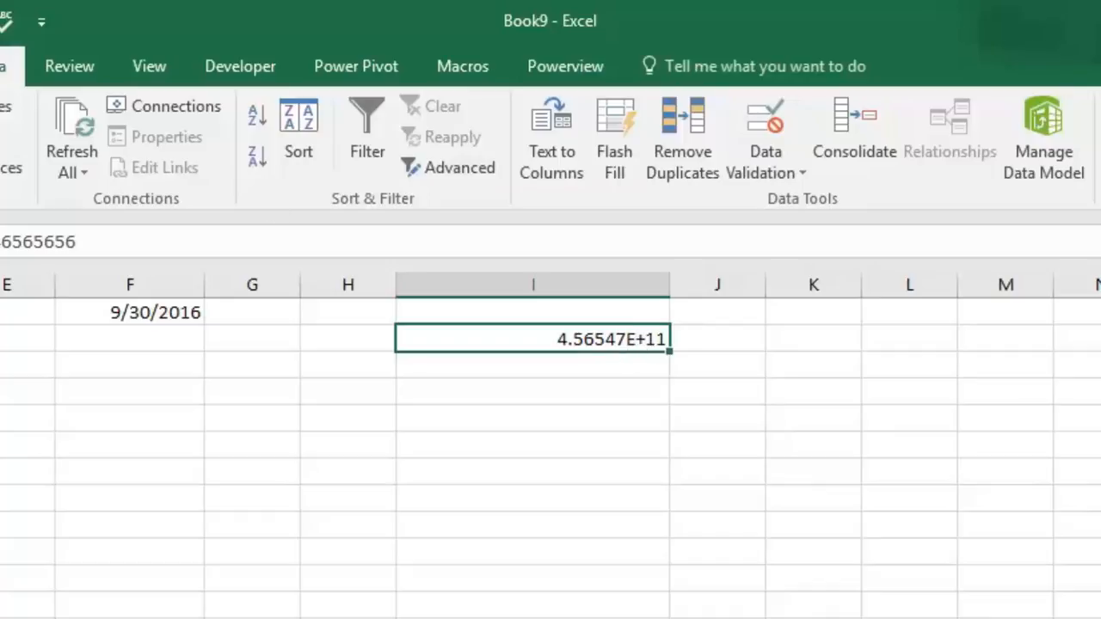
pyautogui.hotkey('alt', 'h')
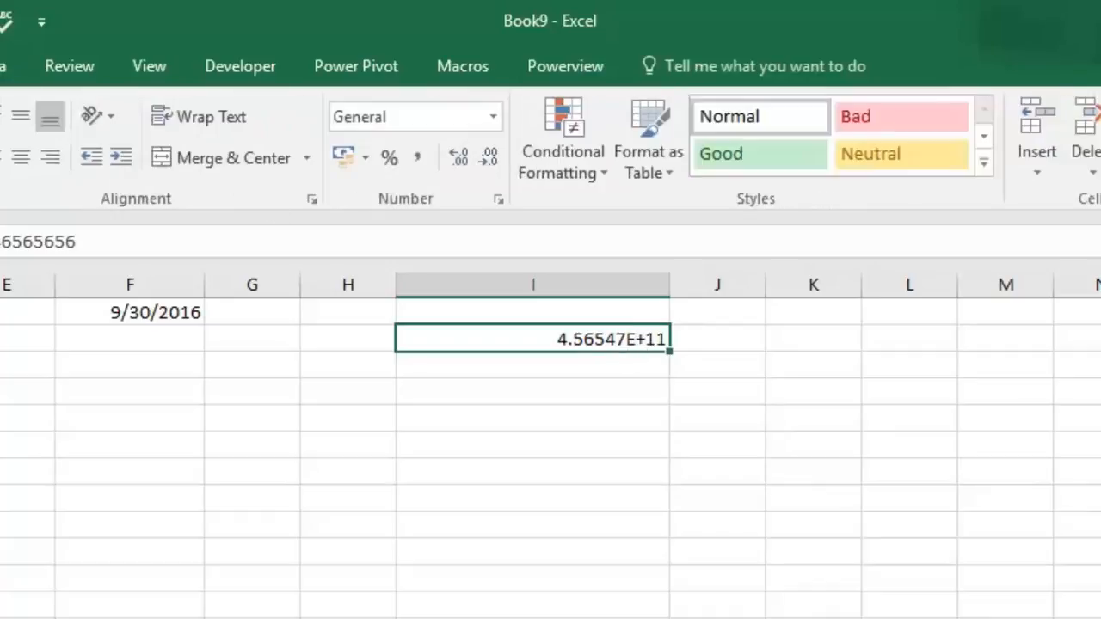
pyautogui.click(495, 119)
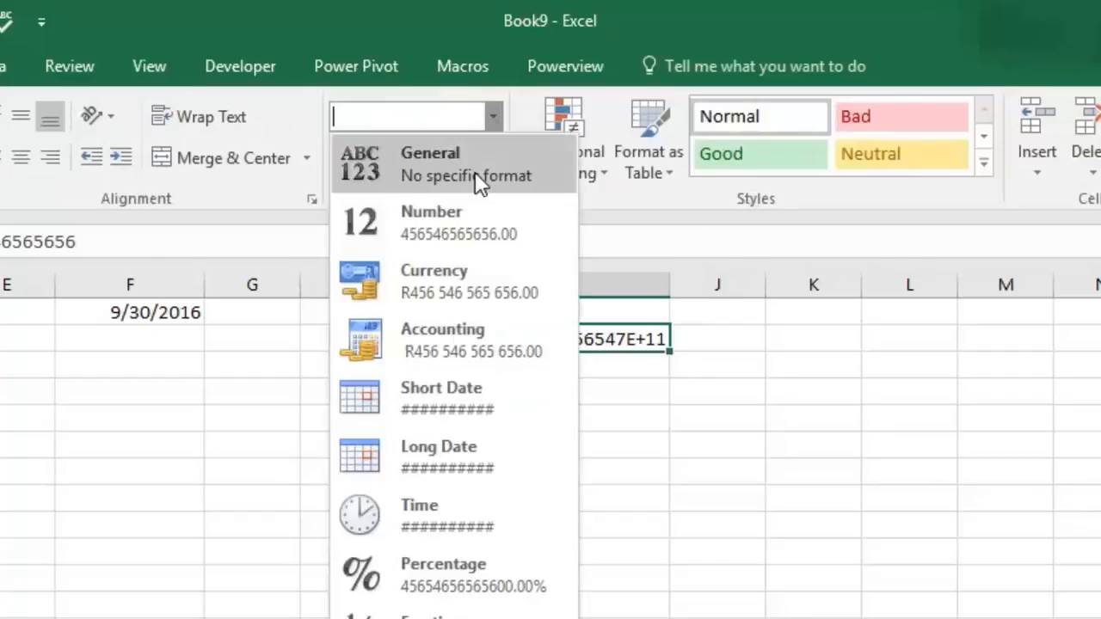
pyautogui.click(438, 618)
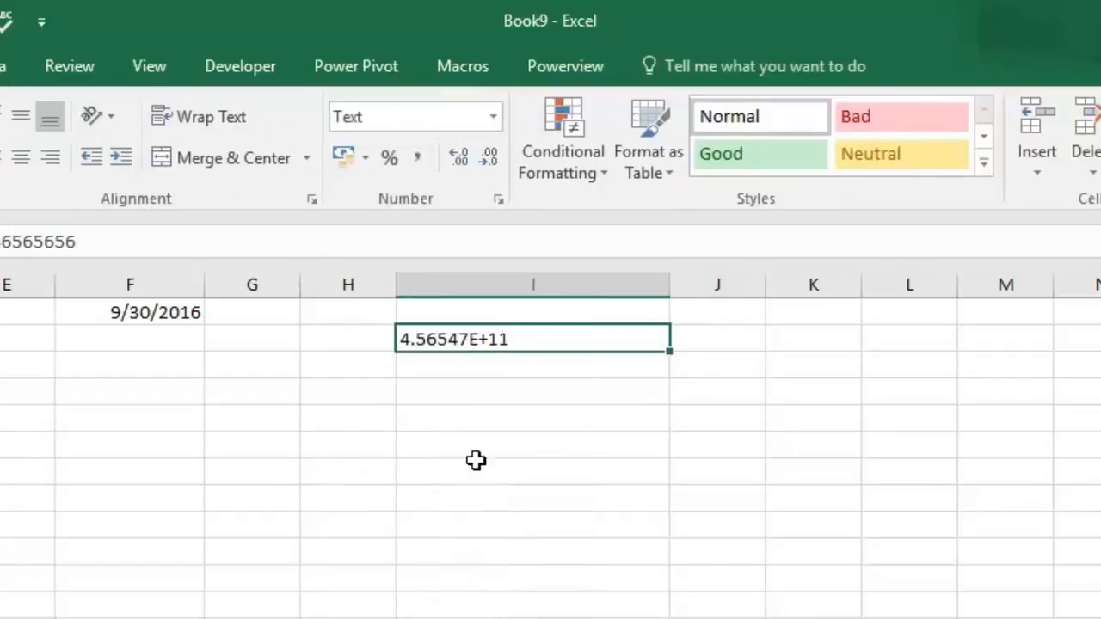
pyautogui.click(488, 412)
pyautogui.click(497, 339)
# - Convert cell I2 with a delimited Text to Columns, using the Text column data format and destination I2
pyautogui.click(11, 69)
pyautogui.click(541, 162)
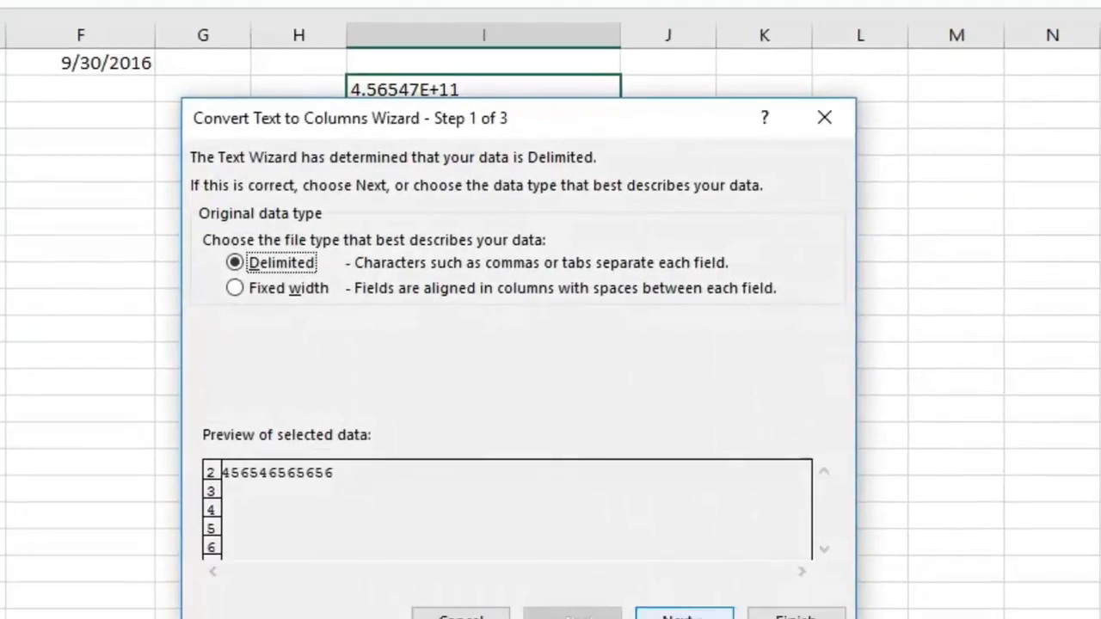
pyautogui.click(684, 616)
pyautogui.click(684, 617)
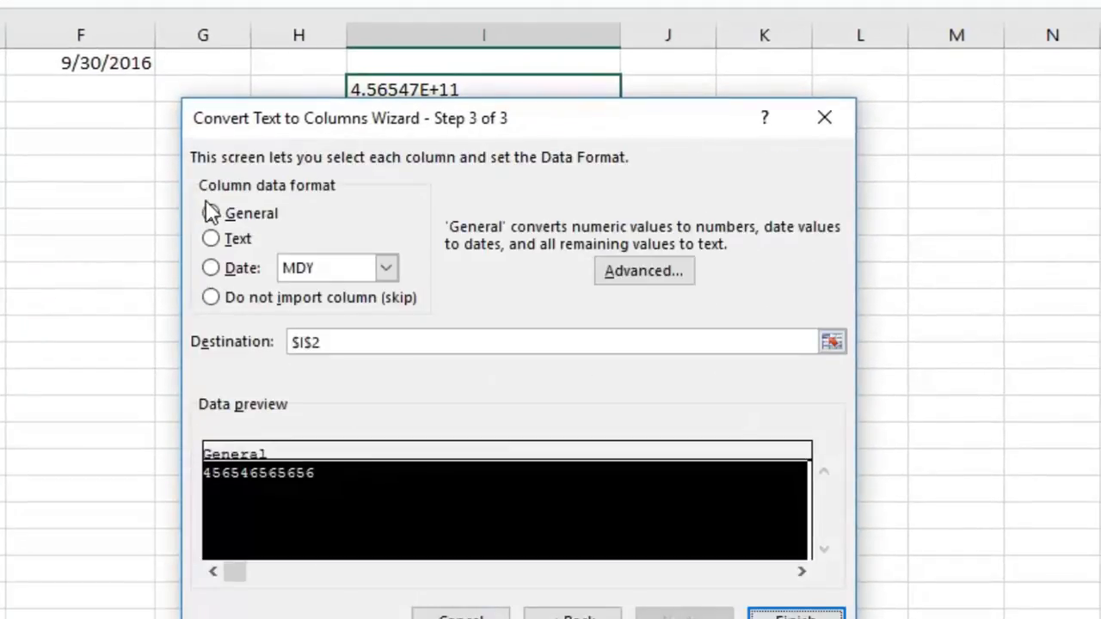
pyautogui.click(227, 244)
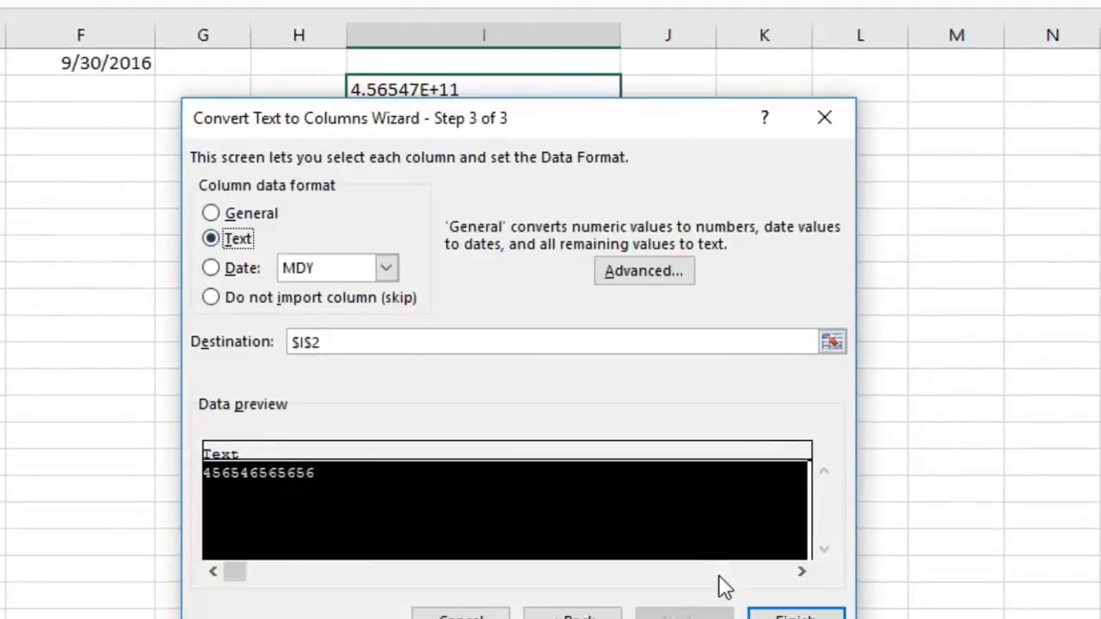
pyautogui.click(763, 615)
pyautogui.click(491, 140)
pyautogui.click(490, 99)
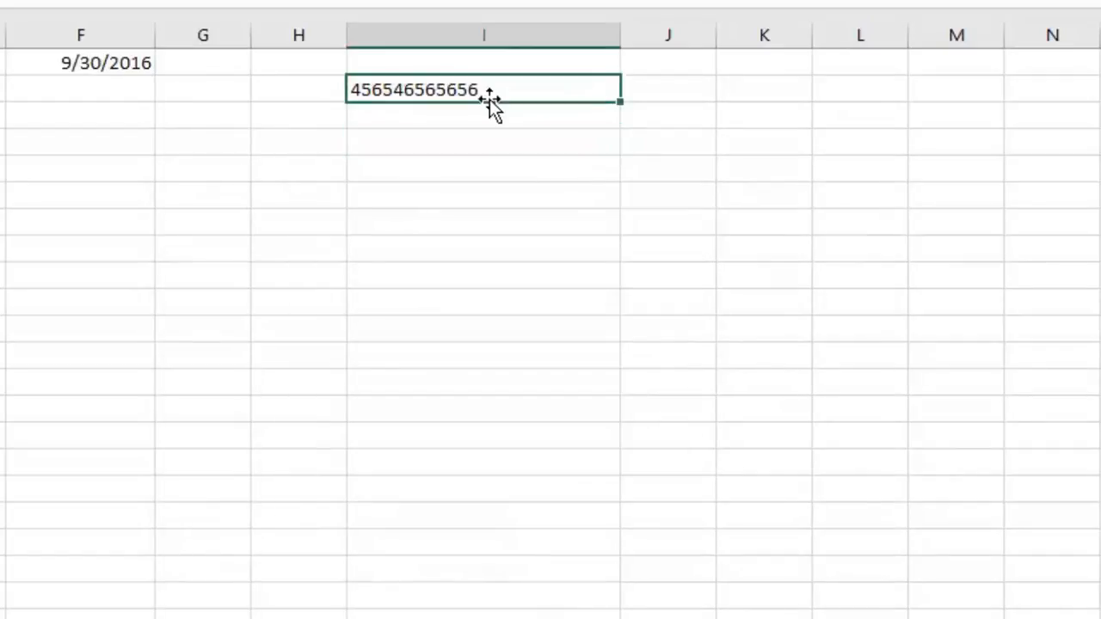
pyautogui.click(497, 116)
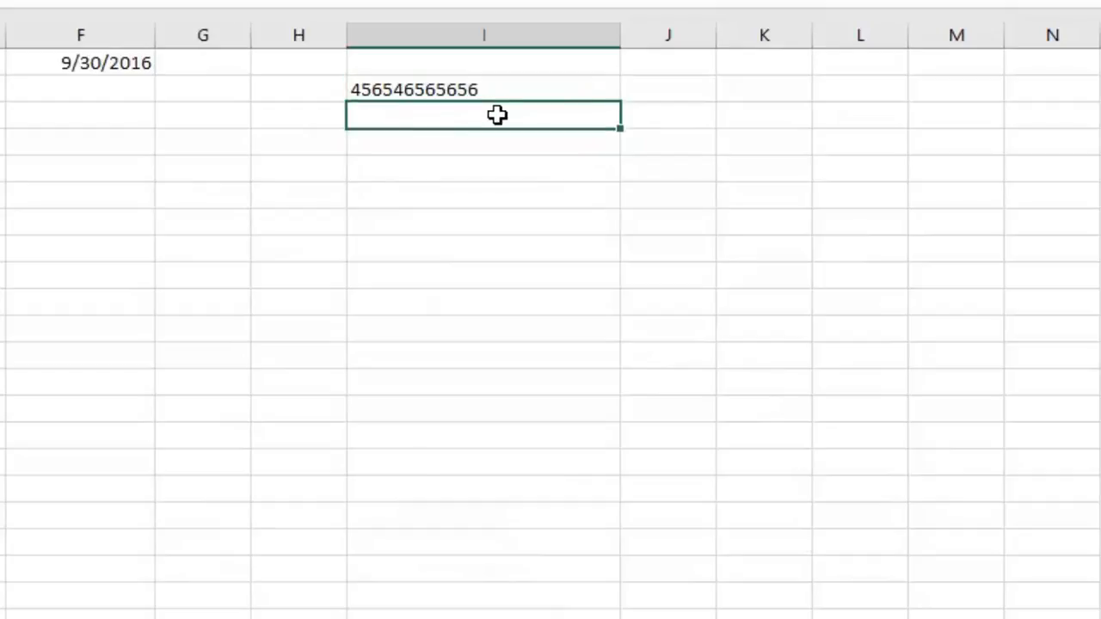
# - Replace the content of the text-formatted cell I2 with =SUM(D3:D7, leaving out the closing bracket
pyautogui.click(676, 26)
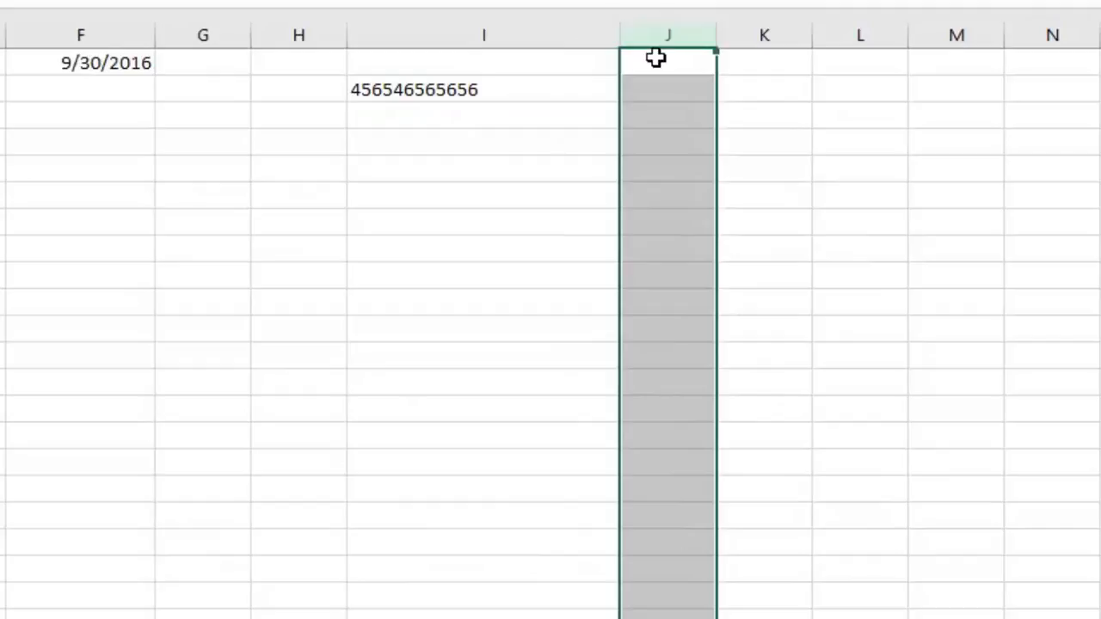
pyautogui.click(417, 90)
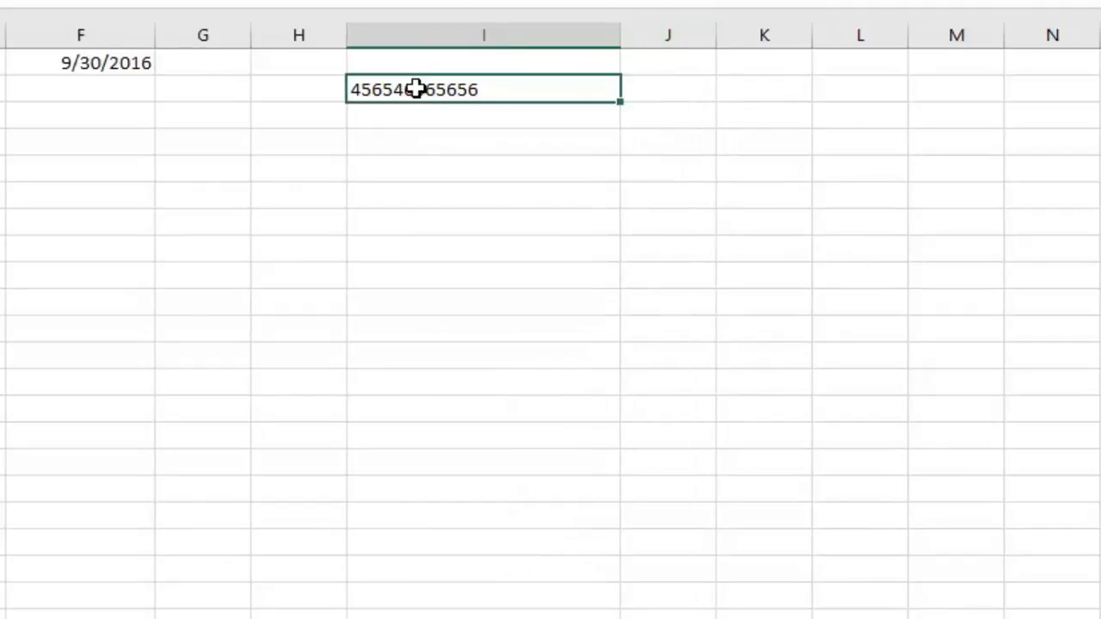
pyautogui.write('=S')
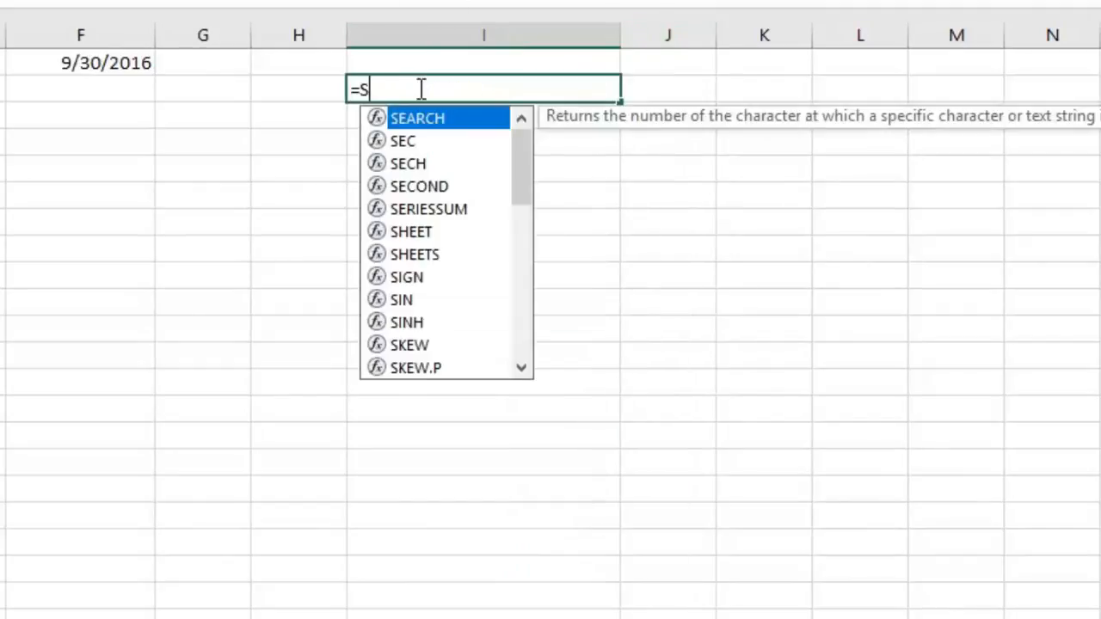
pyautogui.write('UM(')
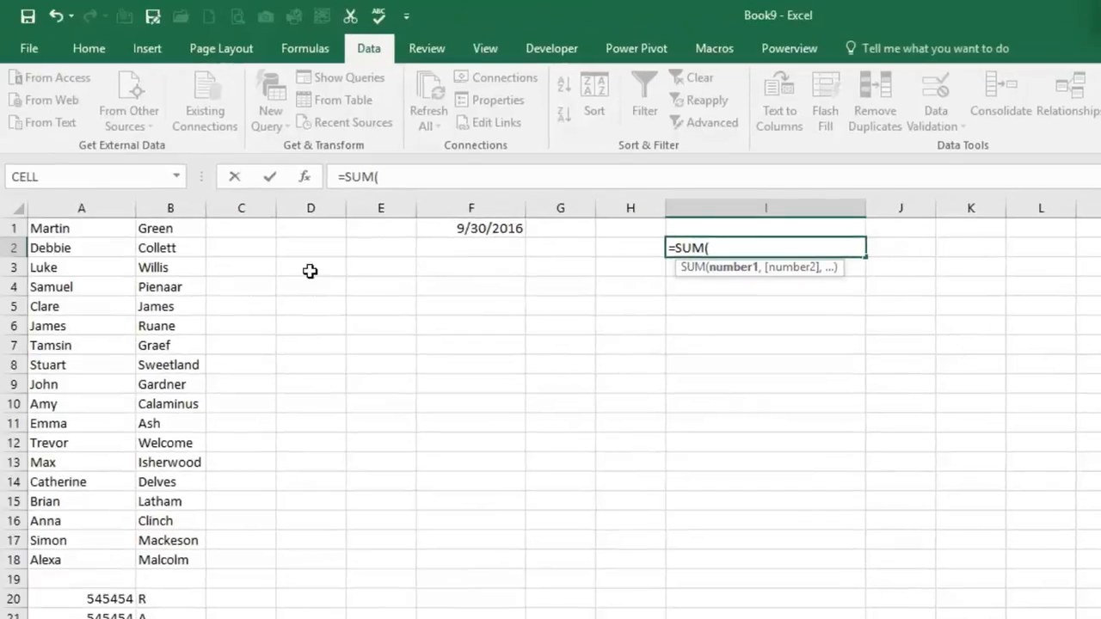
pyautogui.moveTo(310, 270); pyautogui.dragTo(315, 349)
pyautogui.press('Return')
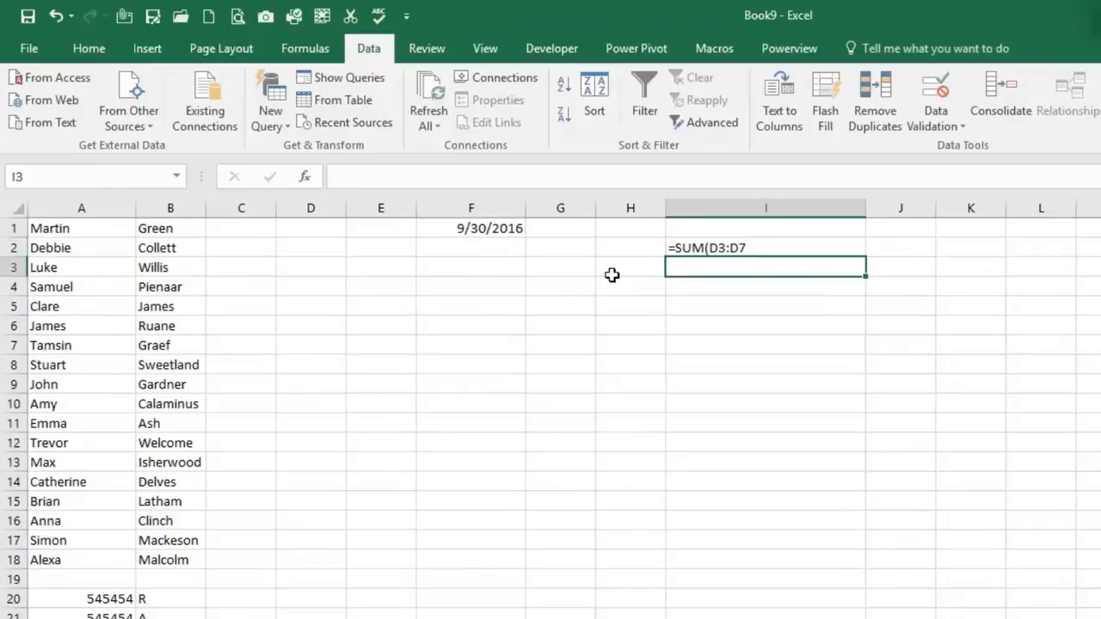
# - Convert all of column I with a delimited Text to Columns in General format, and inspect the formula in I2
pyautogui.click(693, 249)
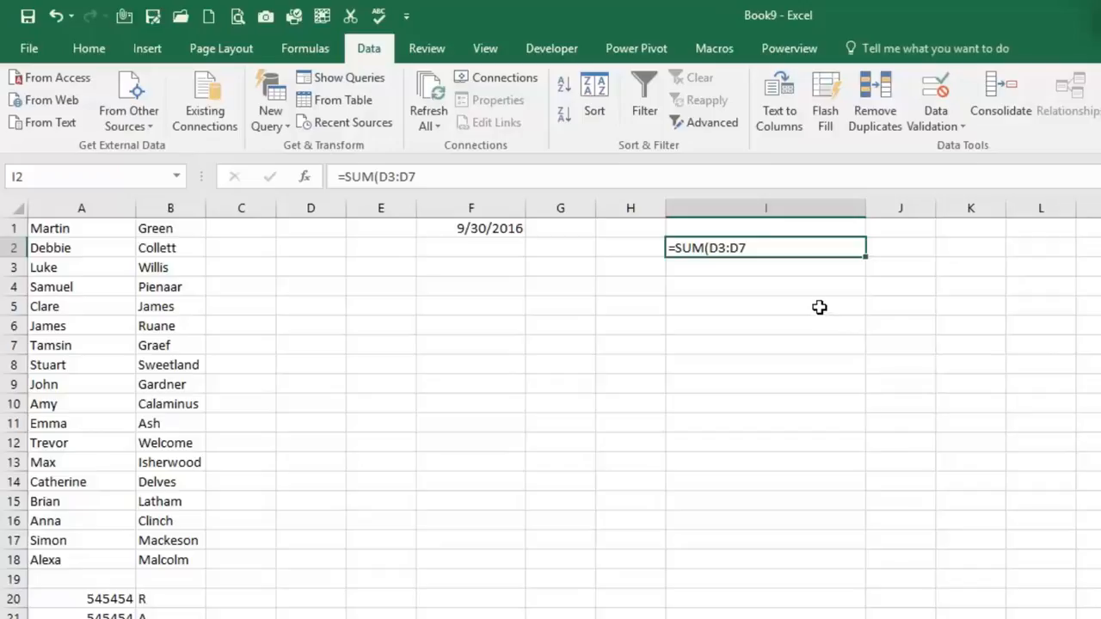
pyautogui.click(798, 209)
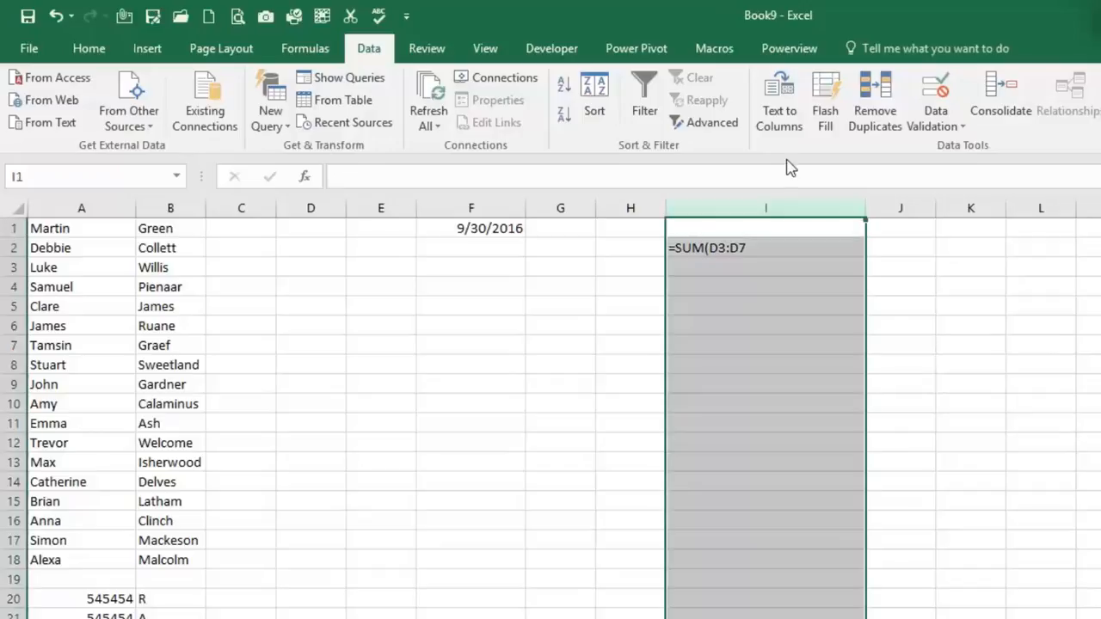
pyautogui.click(774, 121)
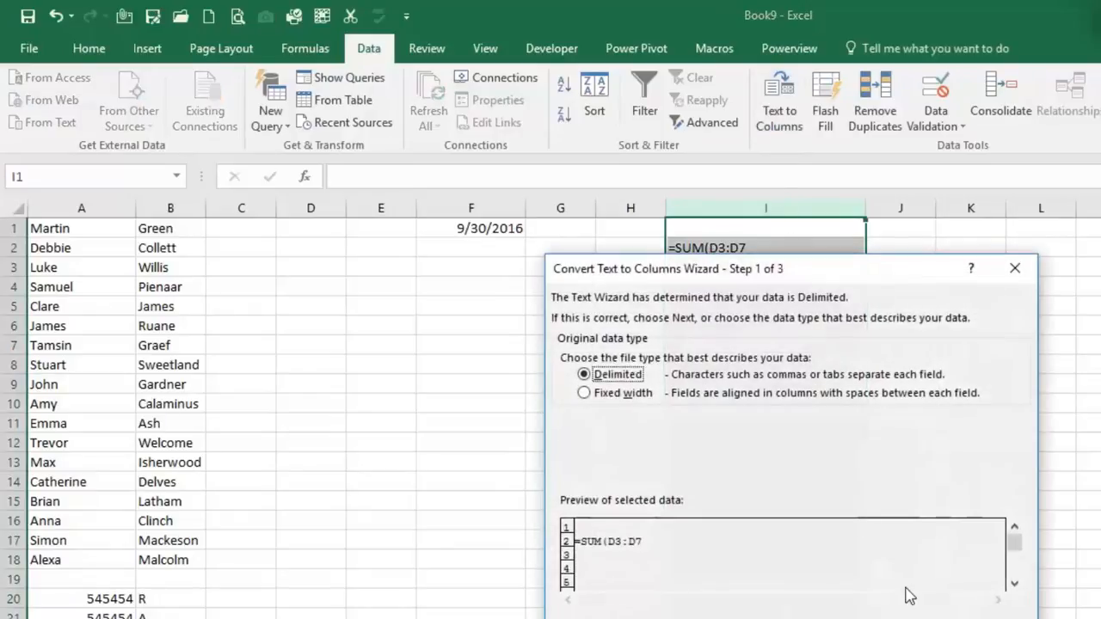
pyautogui.press('Return')
pyautogui.press('Return')
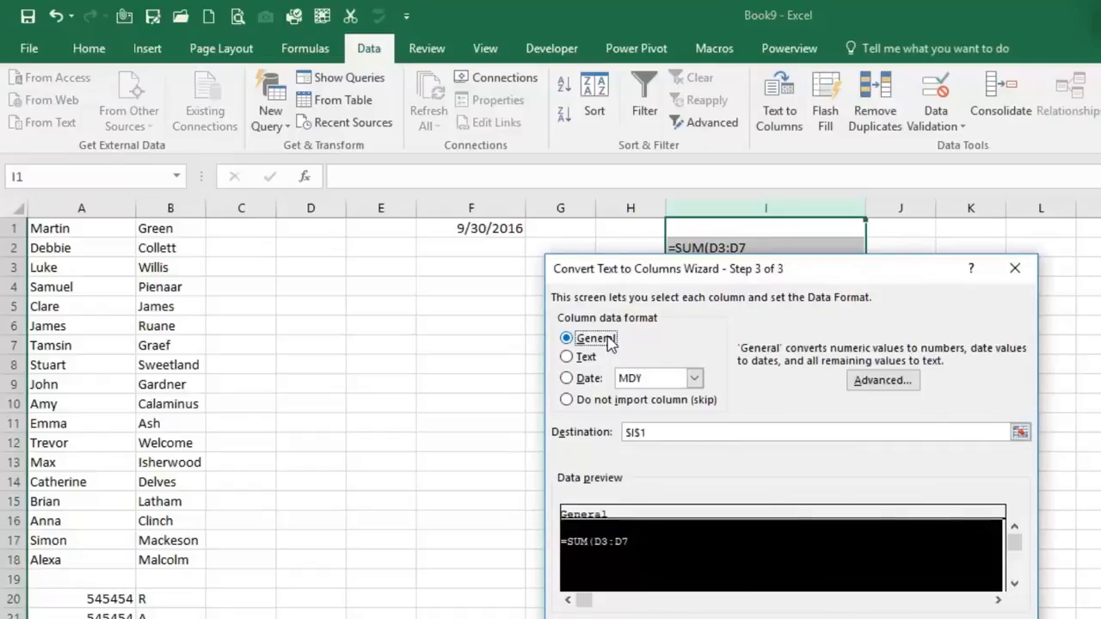
pyautogui.press('Return')
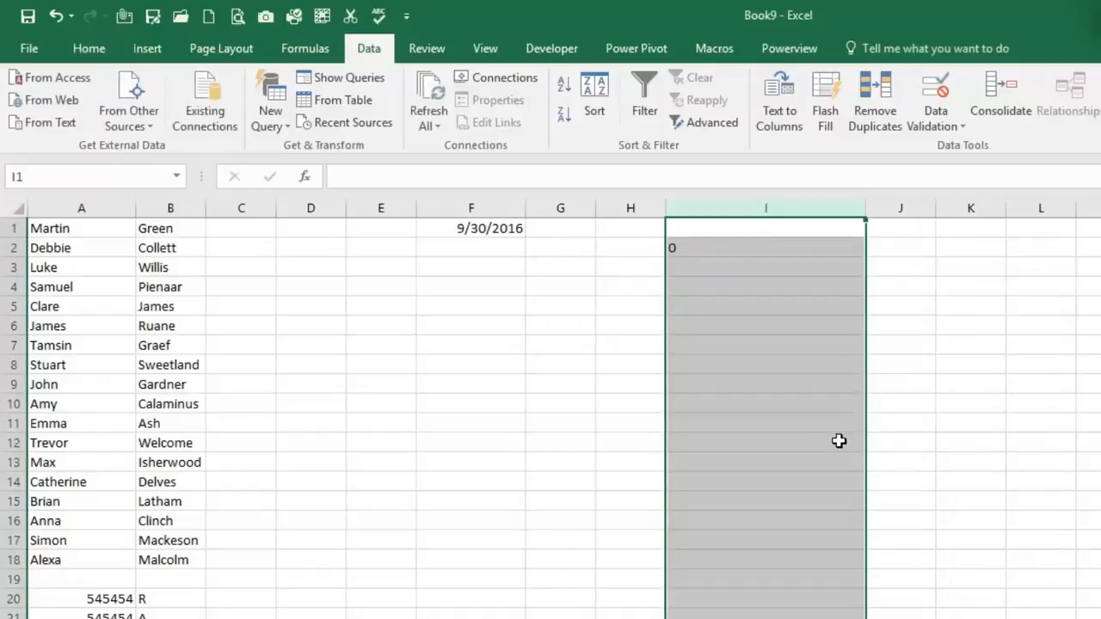
pyautogui.click(719, 336)
pyautogui.click(710, 249)
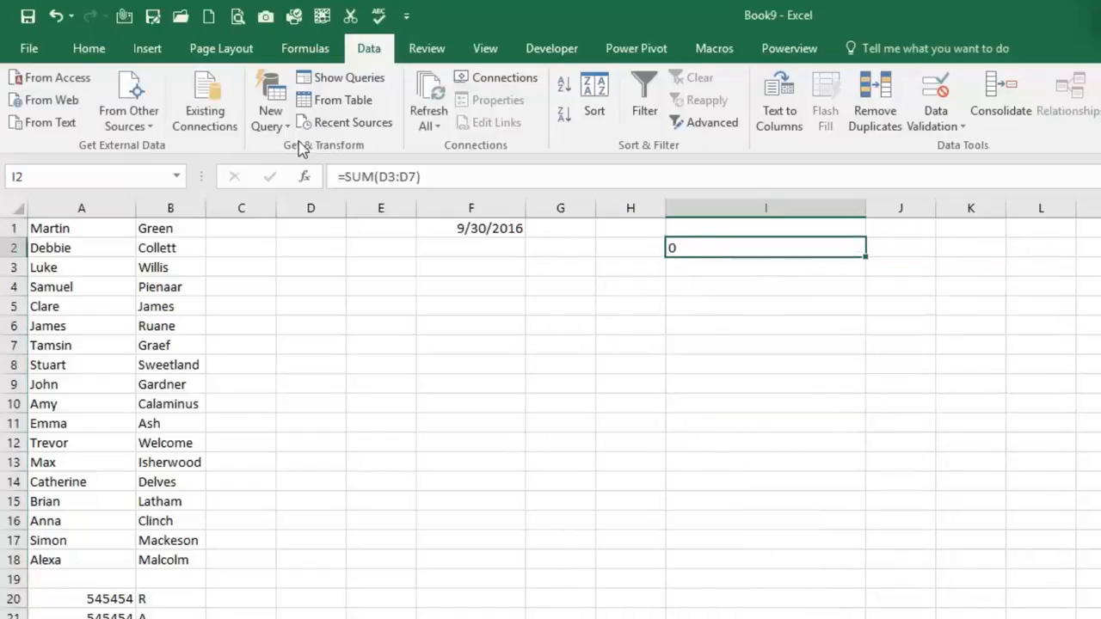